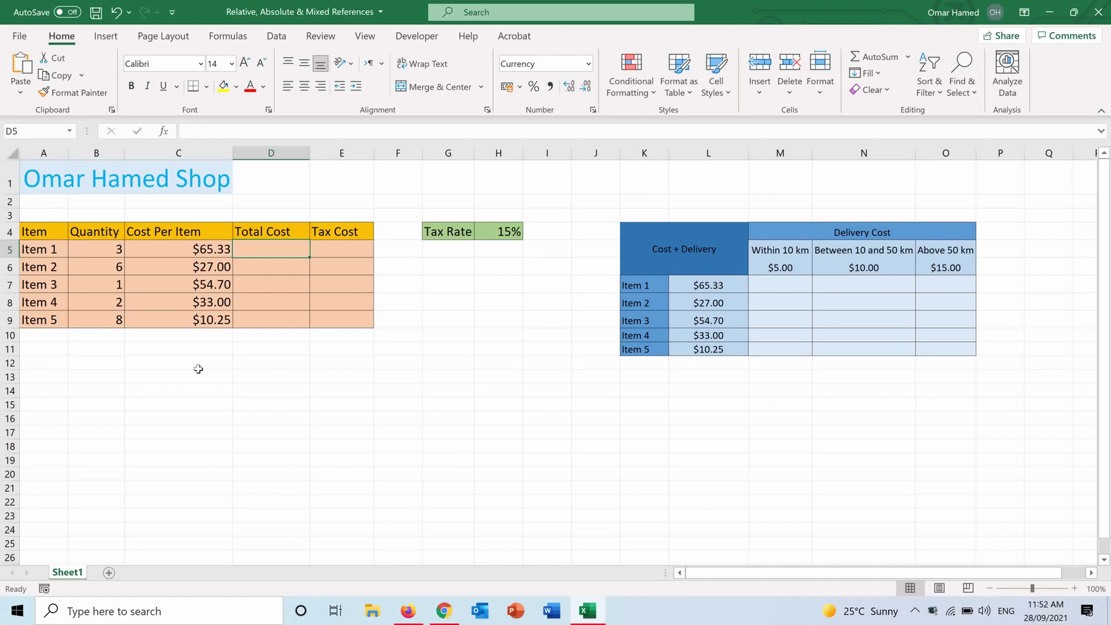
Enter =B5*C5 in D5 and fill it down to D9 for Items 1–5
text(=)
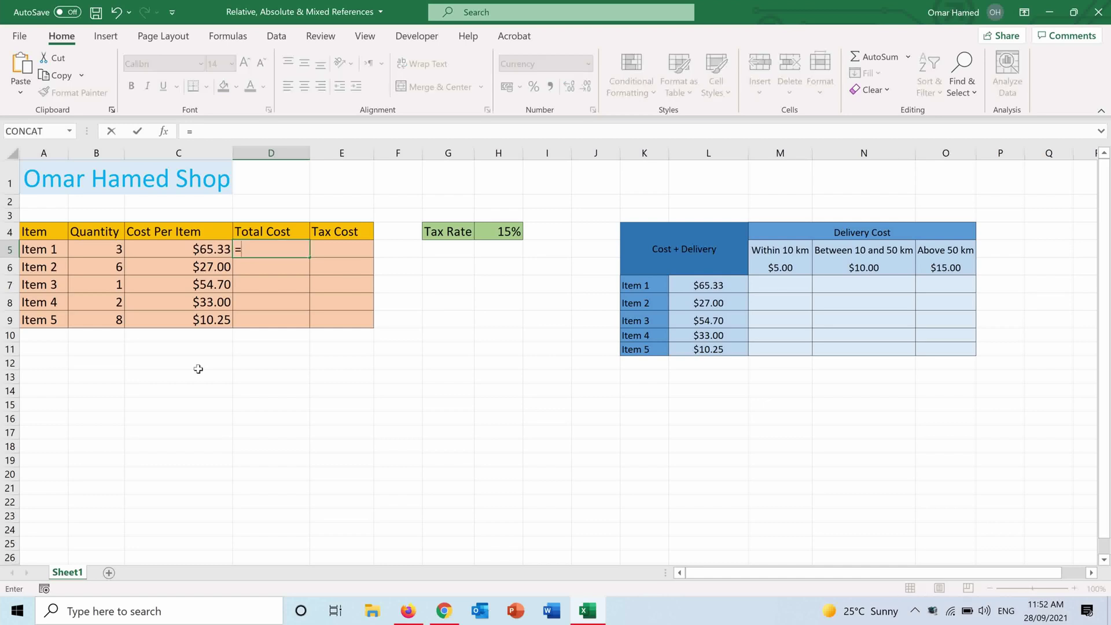
click(101, 247)
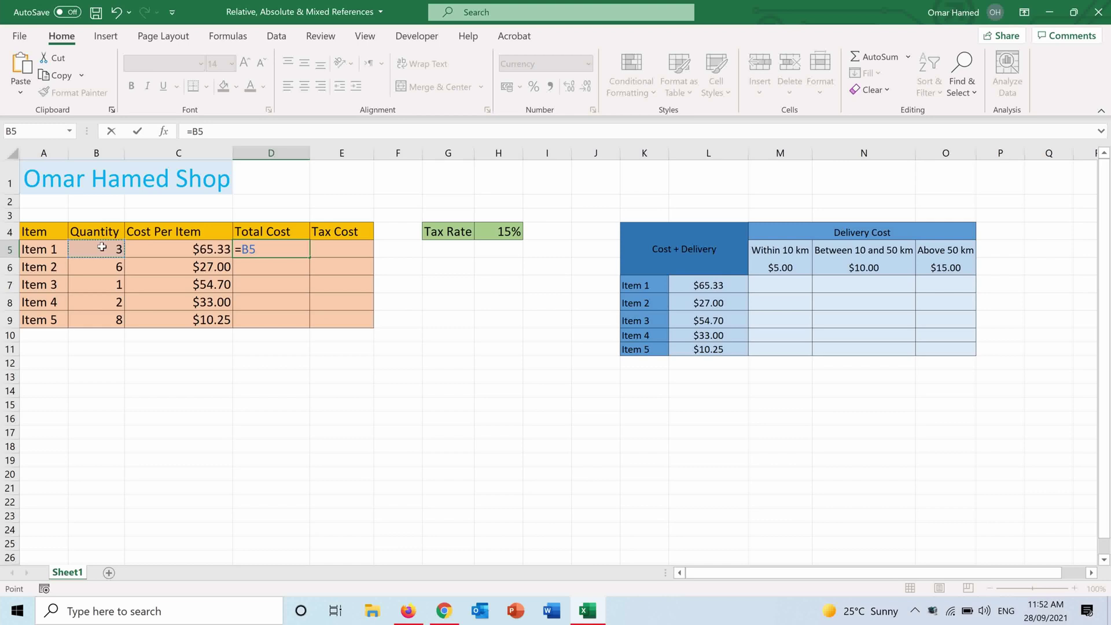
text(*)
click(166, 252)
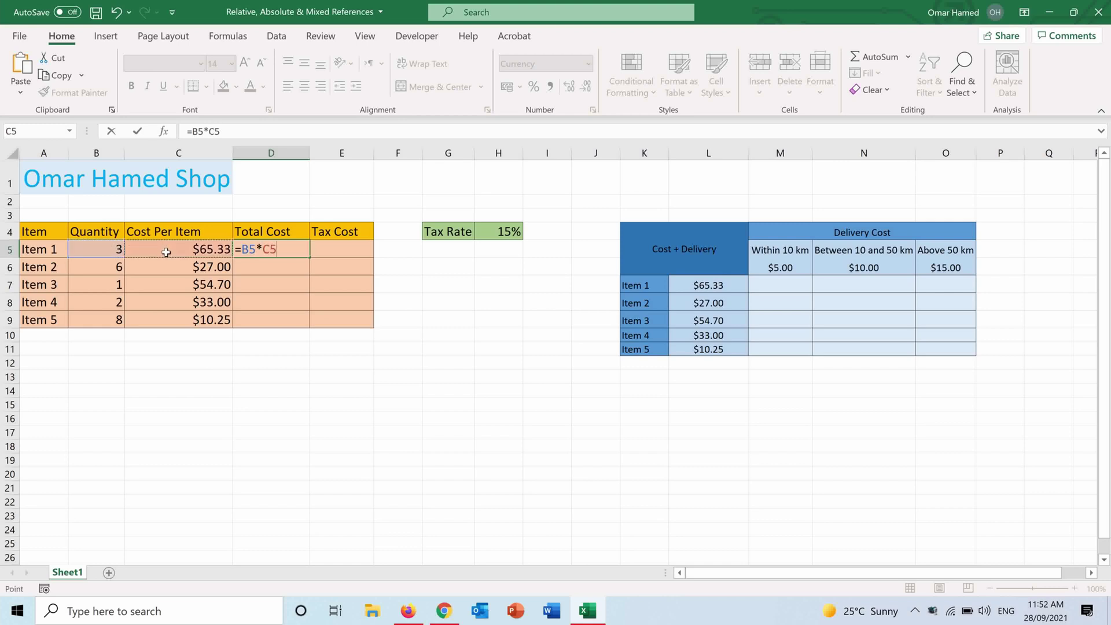
key(Return)
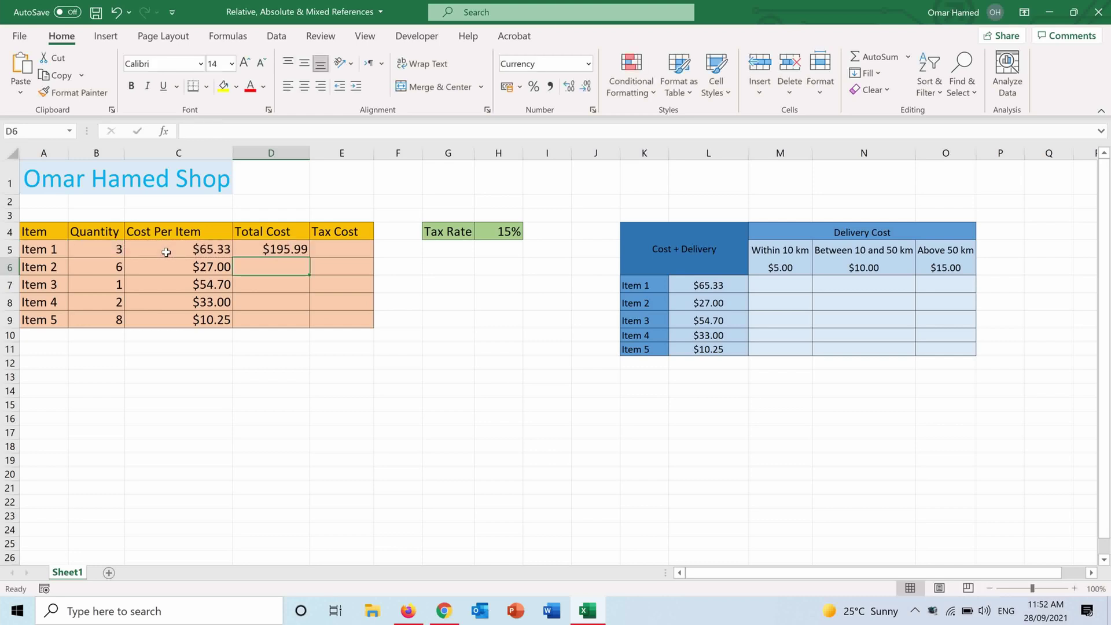
click(302, 248)
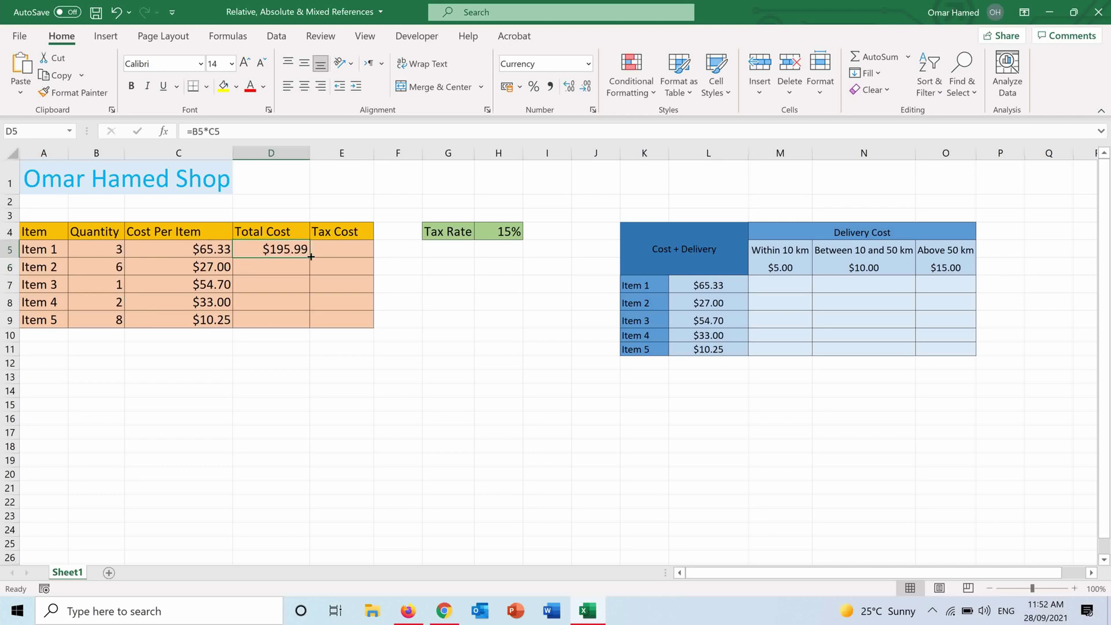
drag(311, 256, 311, 324)
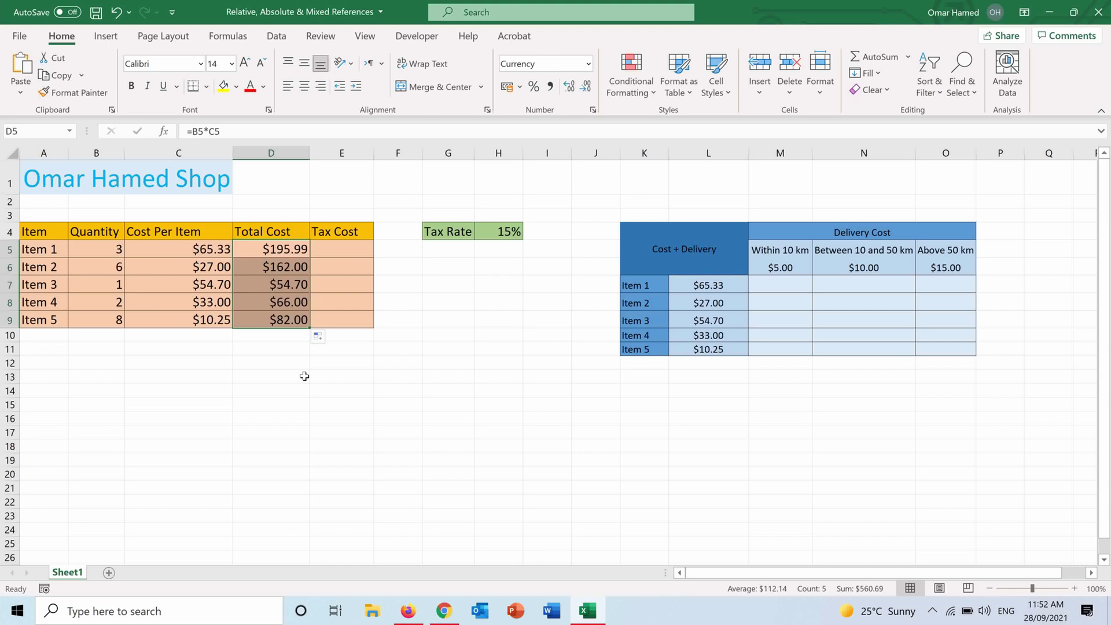
click(293, 248)
click(106, 248)
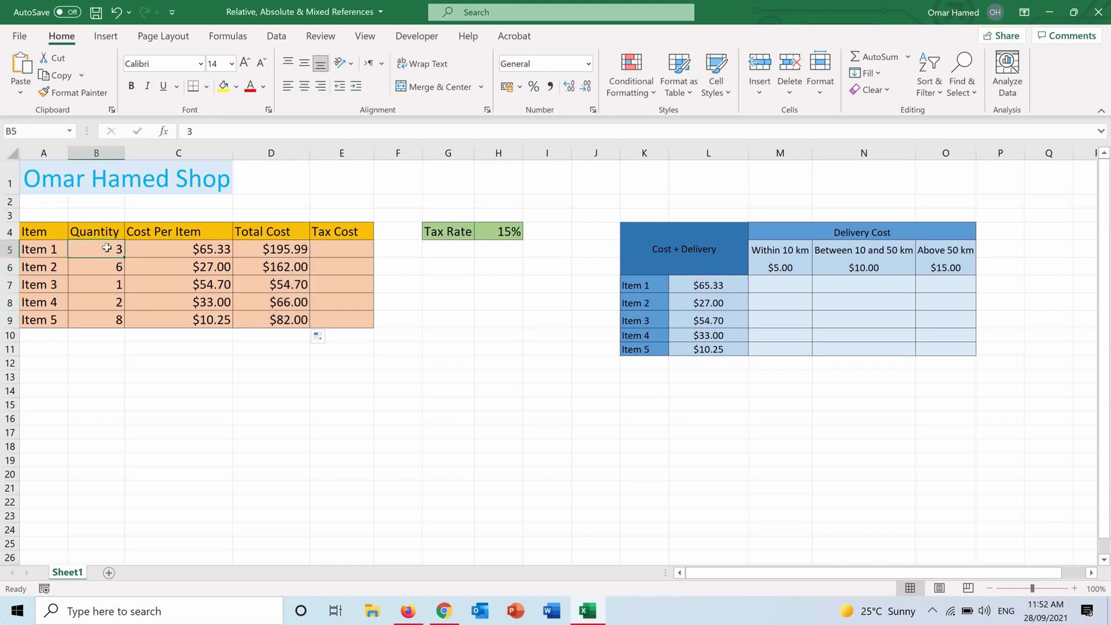
click(169, 248)
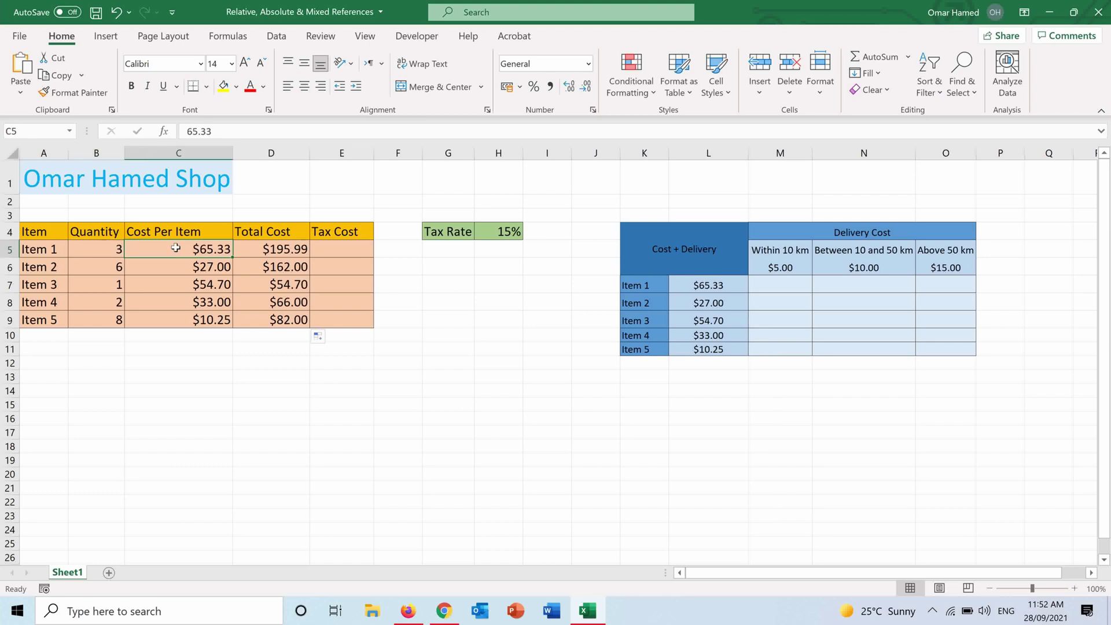
click(256, 256)
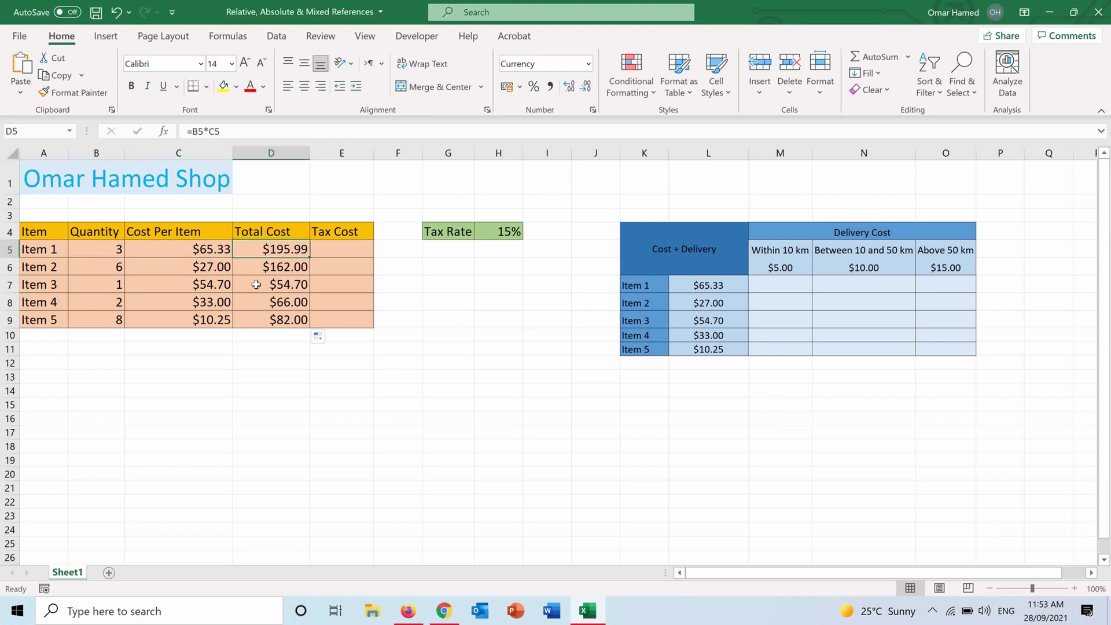
click(256, 285)
double_click(256, 284)
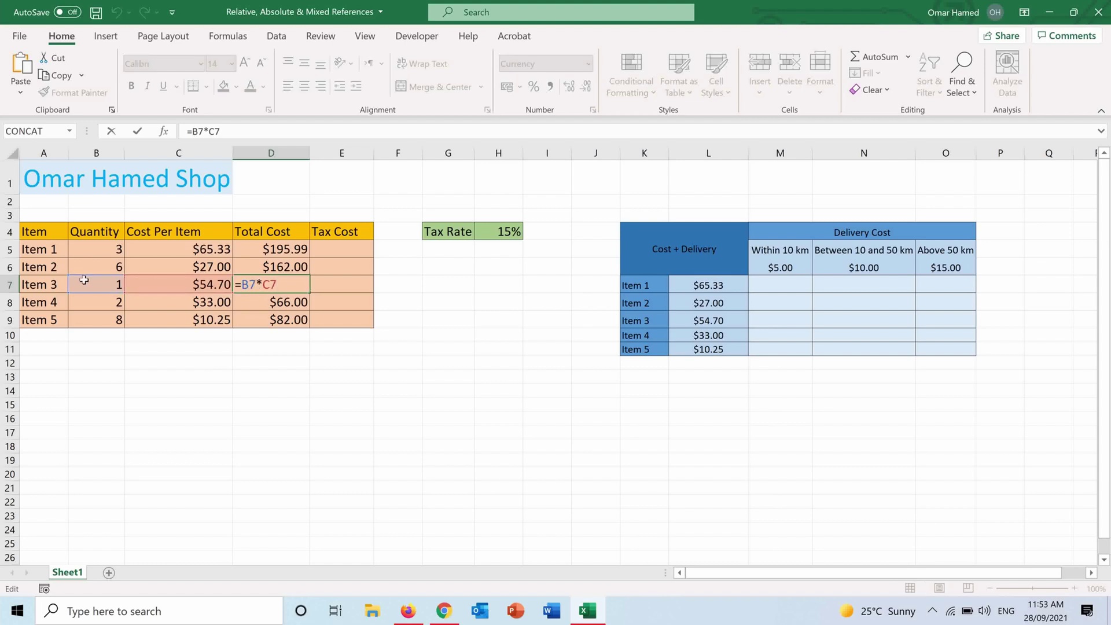
click(259, 319)
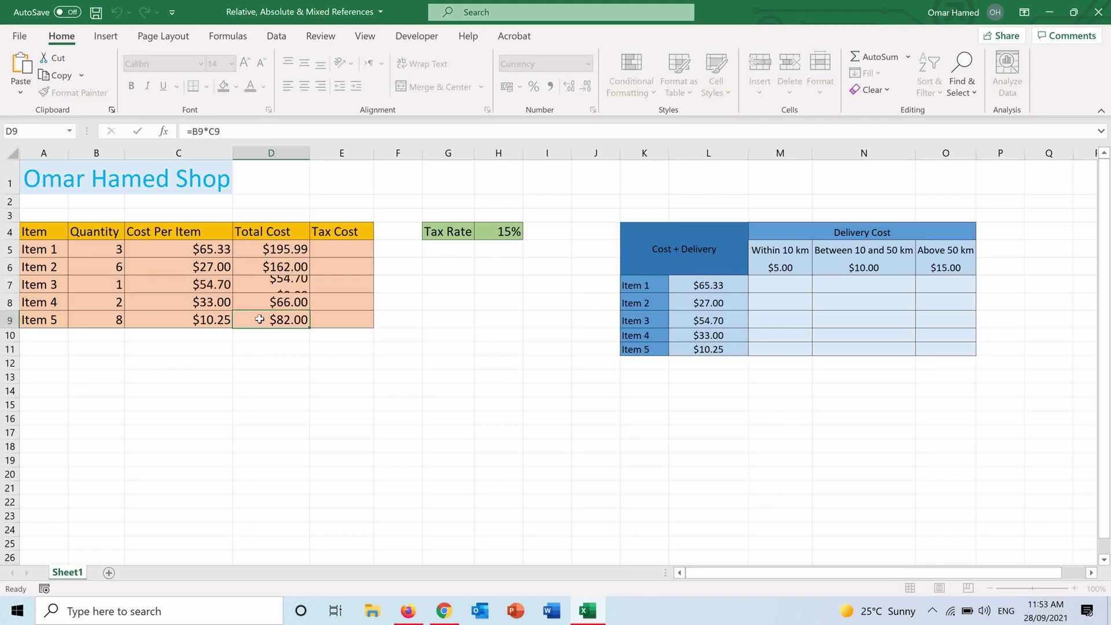
double_click(259, 318)
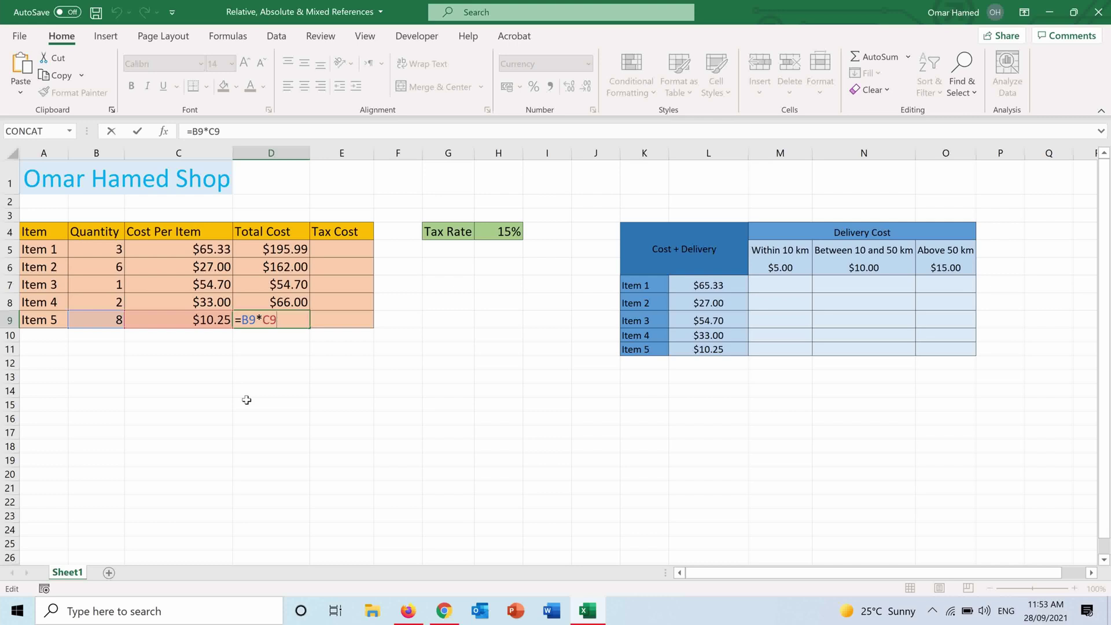
Leave Item 5's formula unchanged and review Item 1's Total Cost and the 15% rate in H4
click(342, 377)
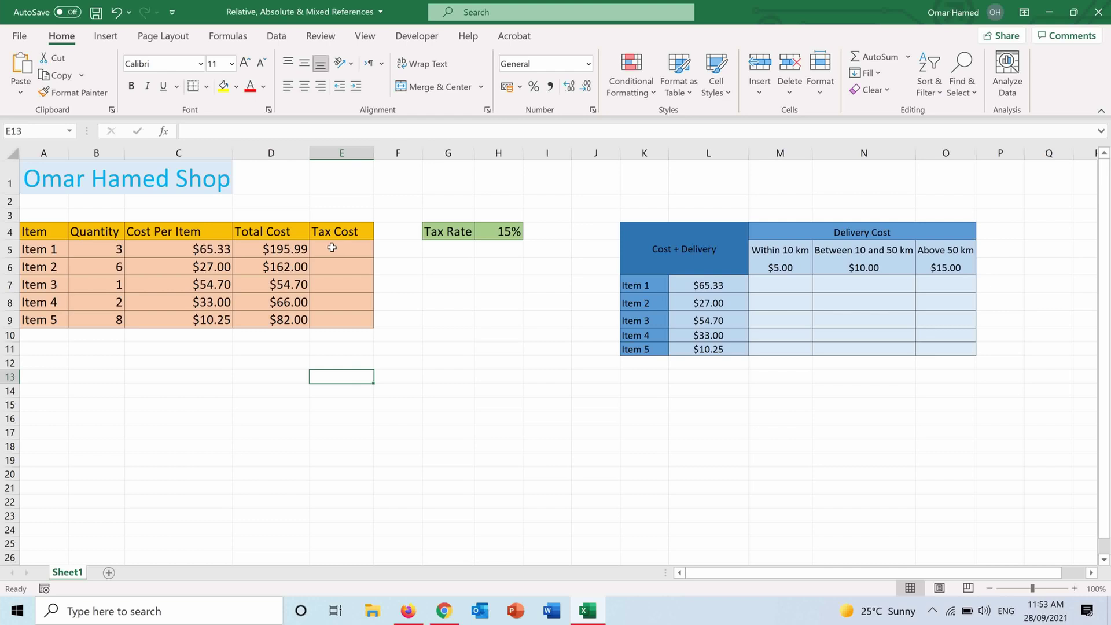
click(327, 248)
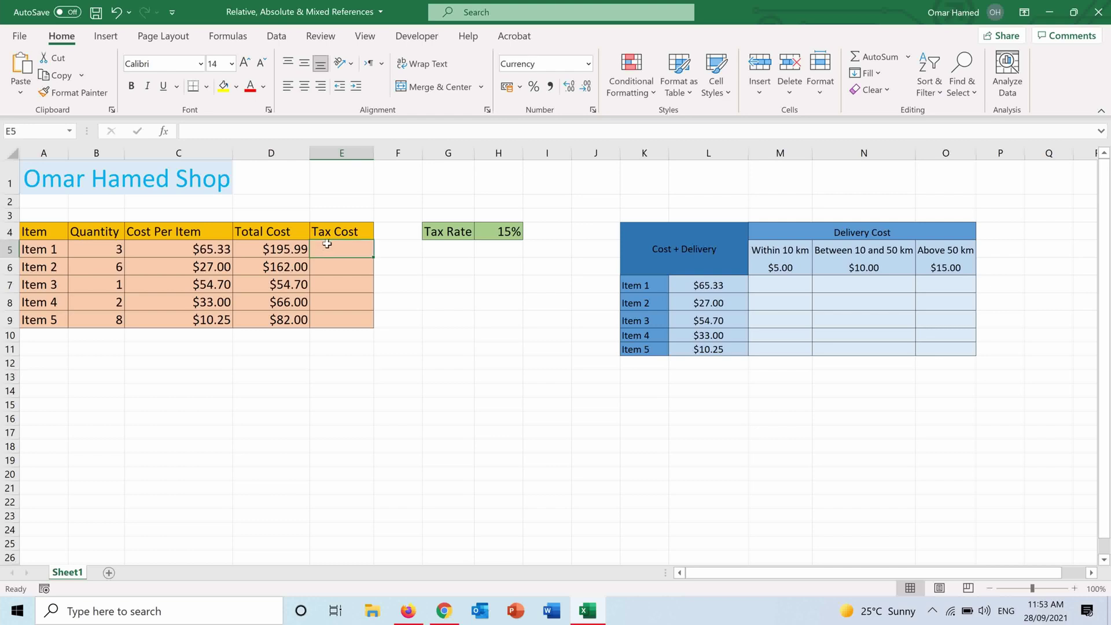
click(271, 250)
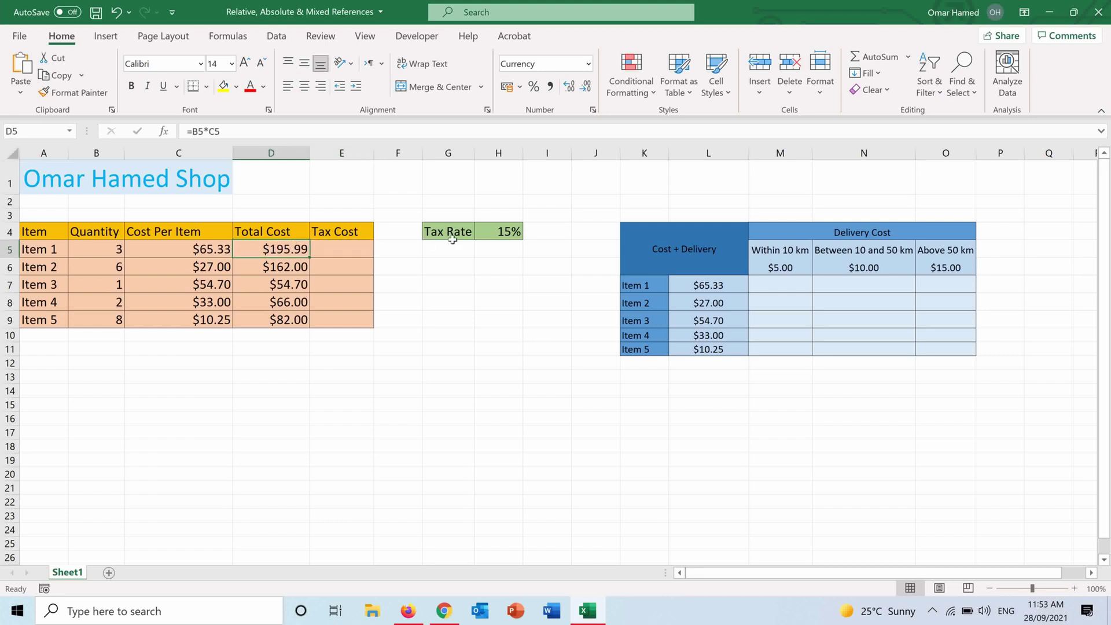
click(485, 235)
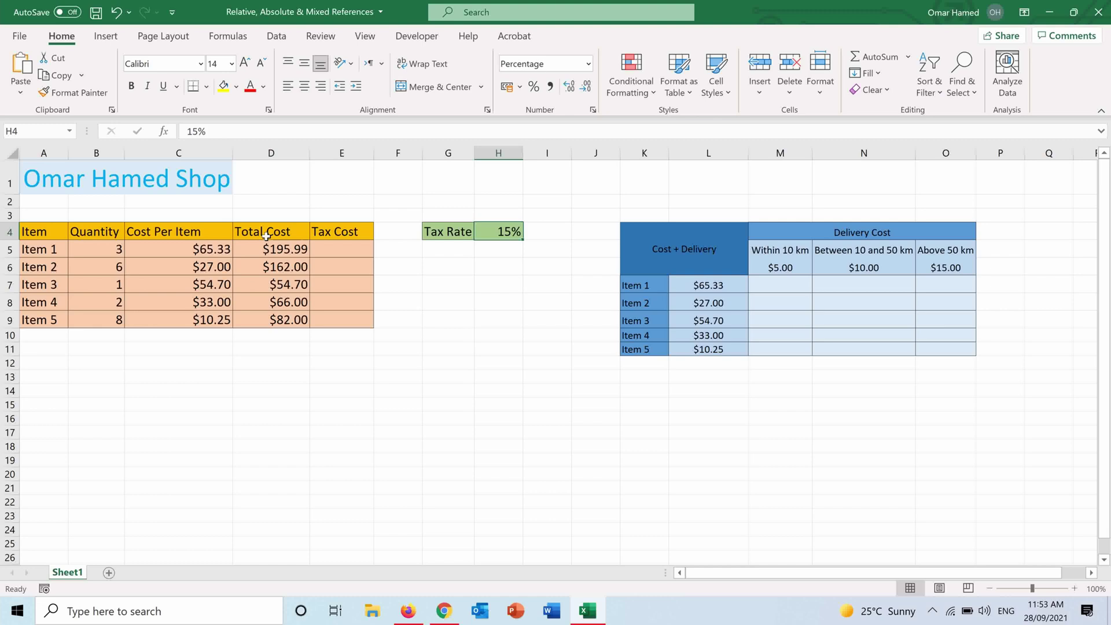
click(273, 254)
click(335, 248)
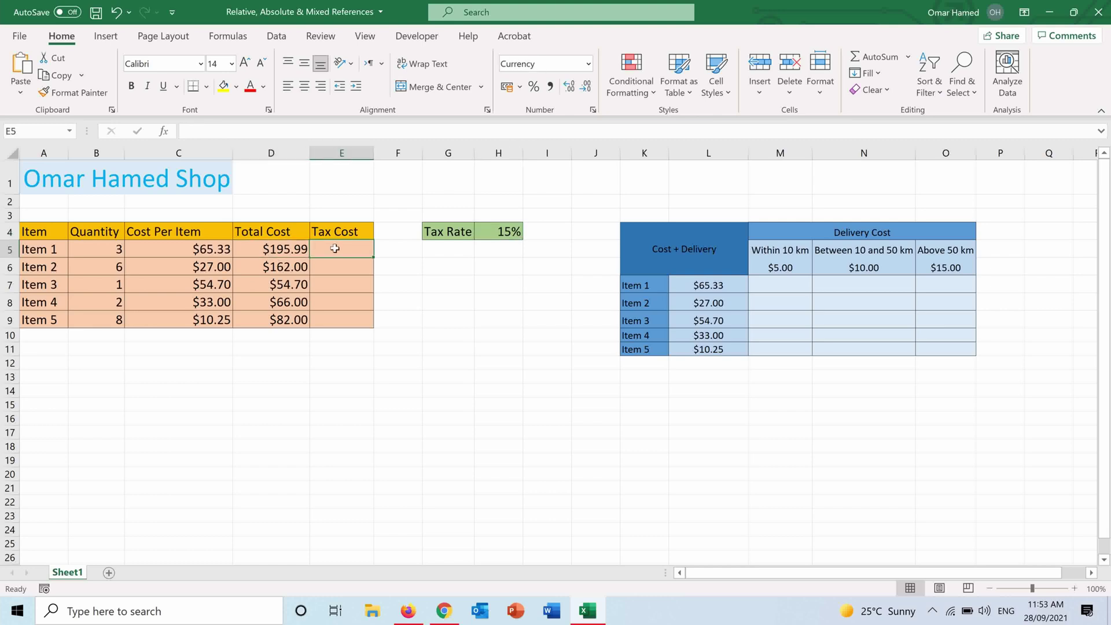
Enter =D5*H4 in E5, giving Item 1 a Tax Cost of $29.40
text(=)
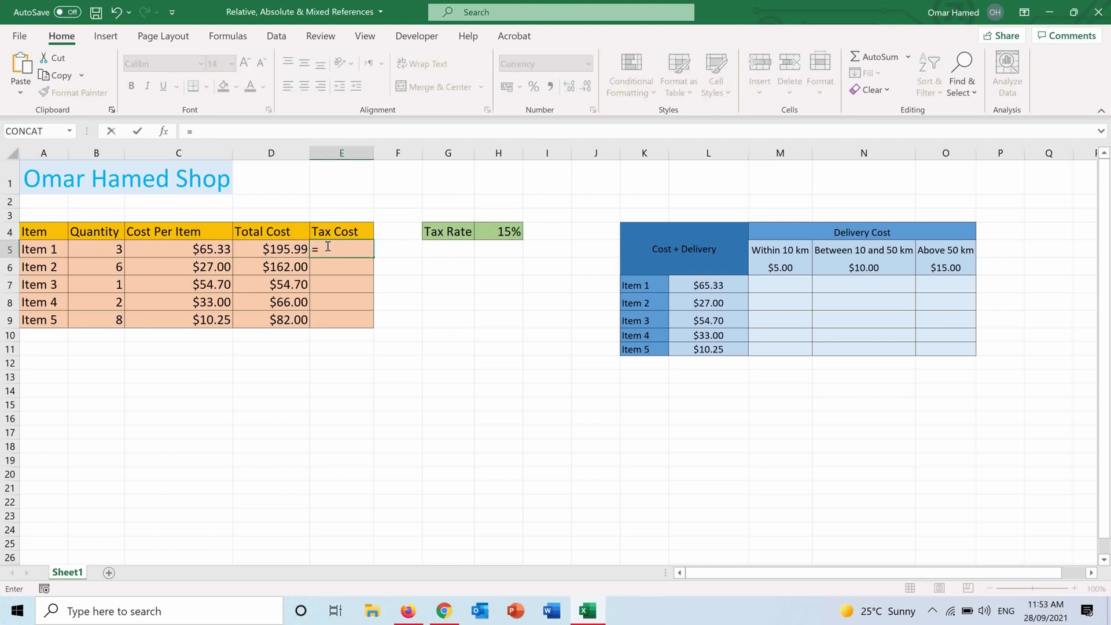
click(284, 245)
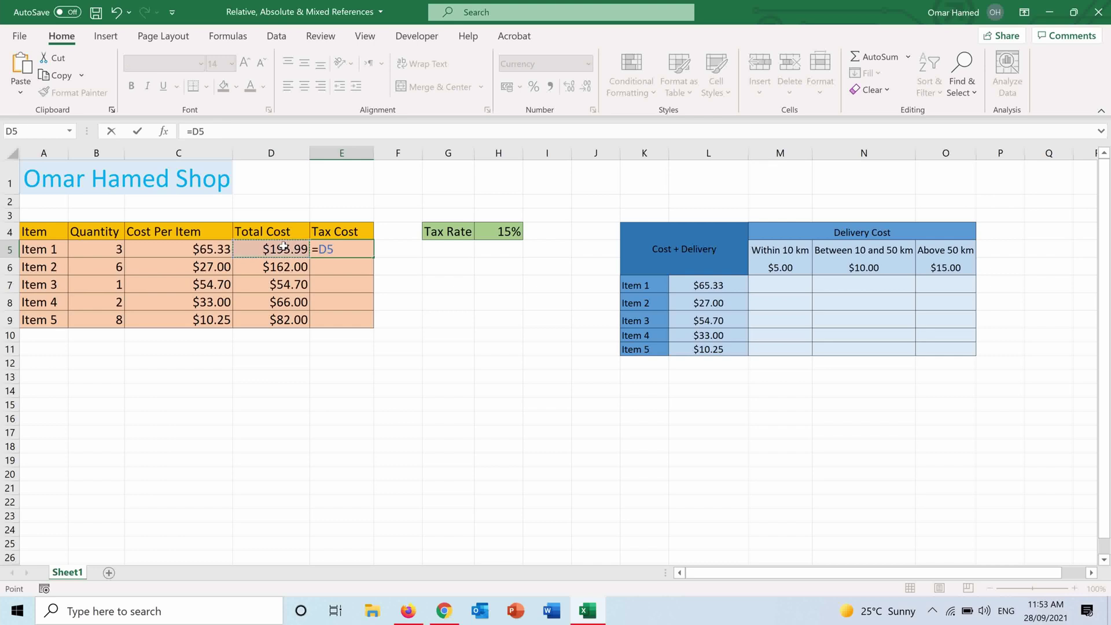
text(*)
click(501, 233)
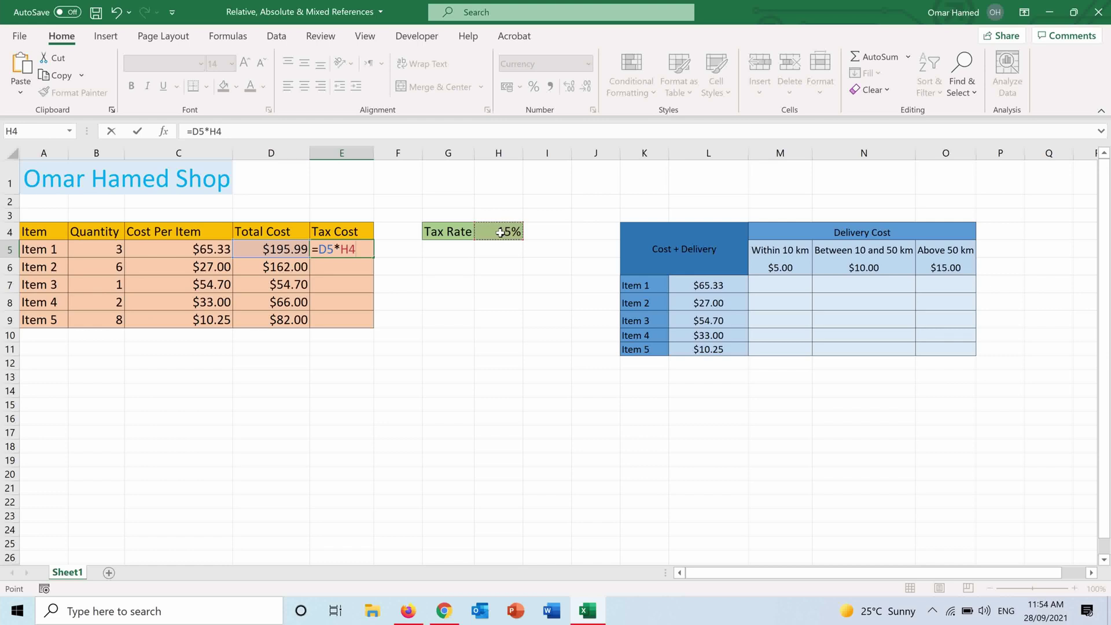
key(ctrl+Return)
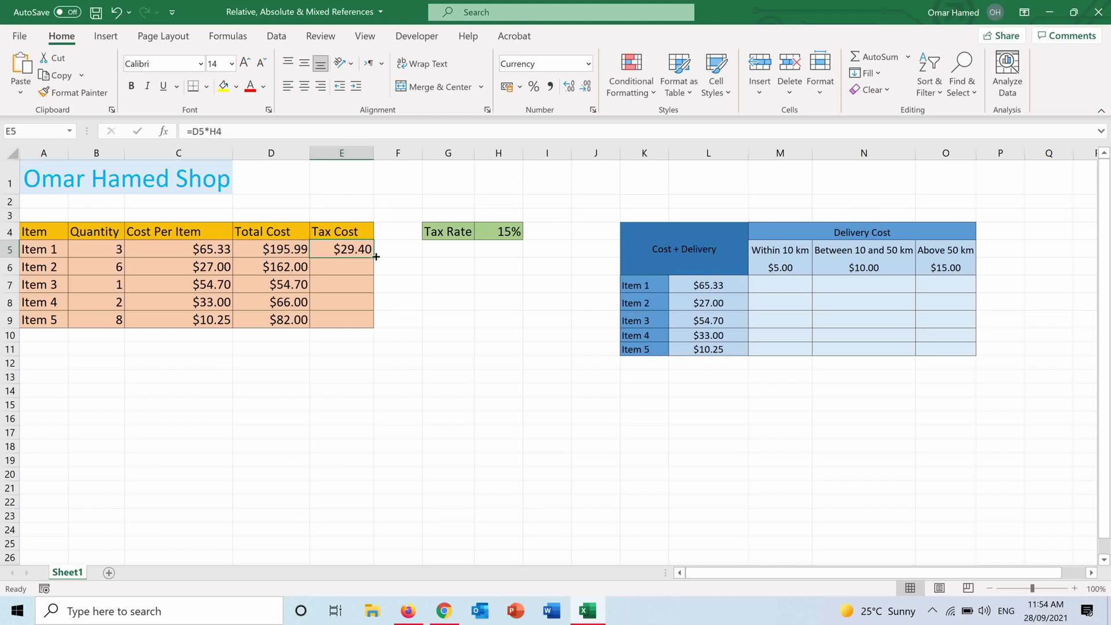
Fill E5's tax formula down to E9 and inspect E6 and E8, whose rate references shifted (e.g. H7)
double_click(374, 257)
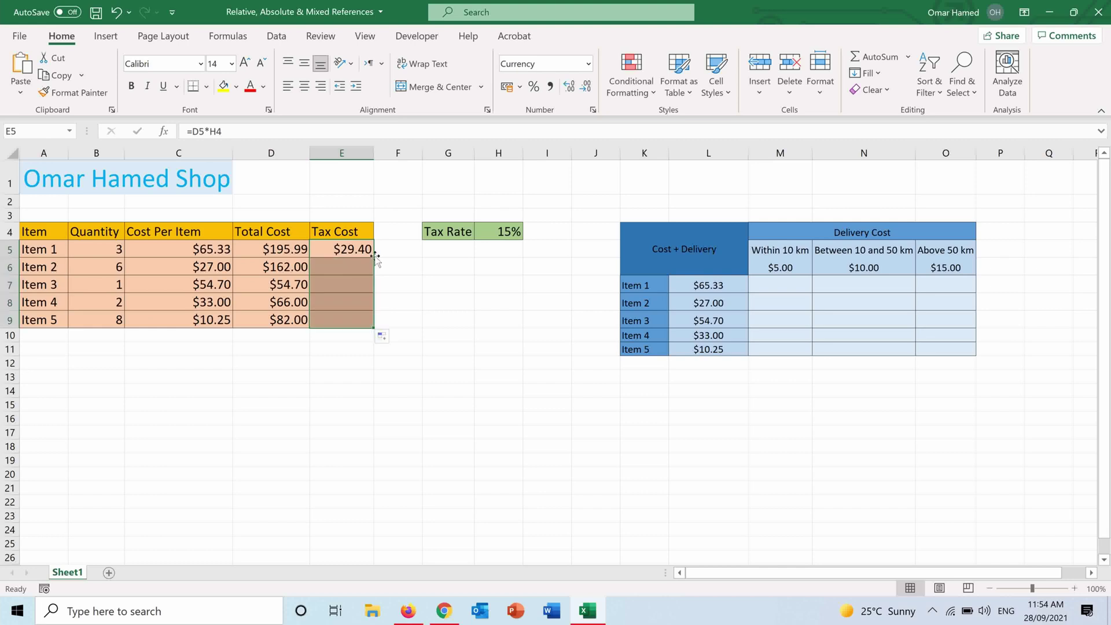
click(330, 266)
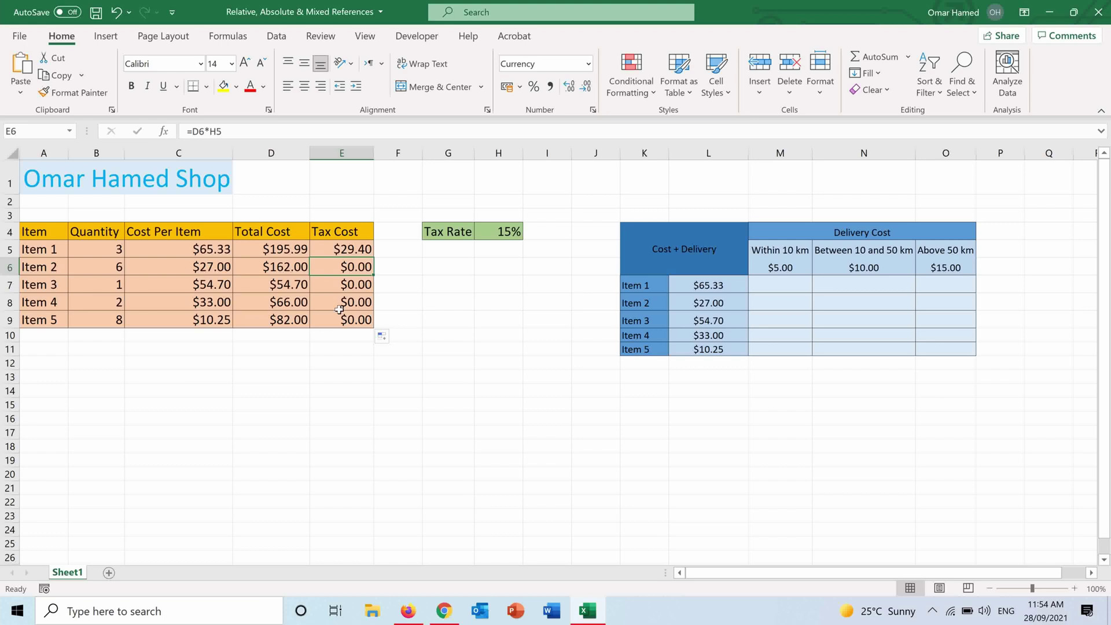
key(F2)
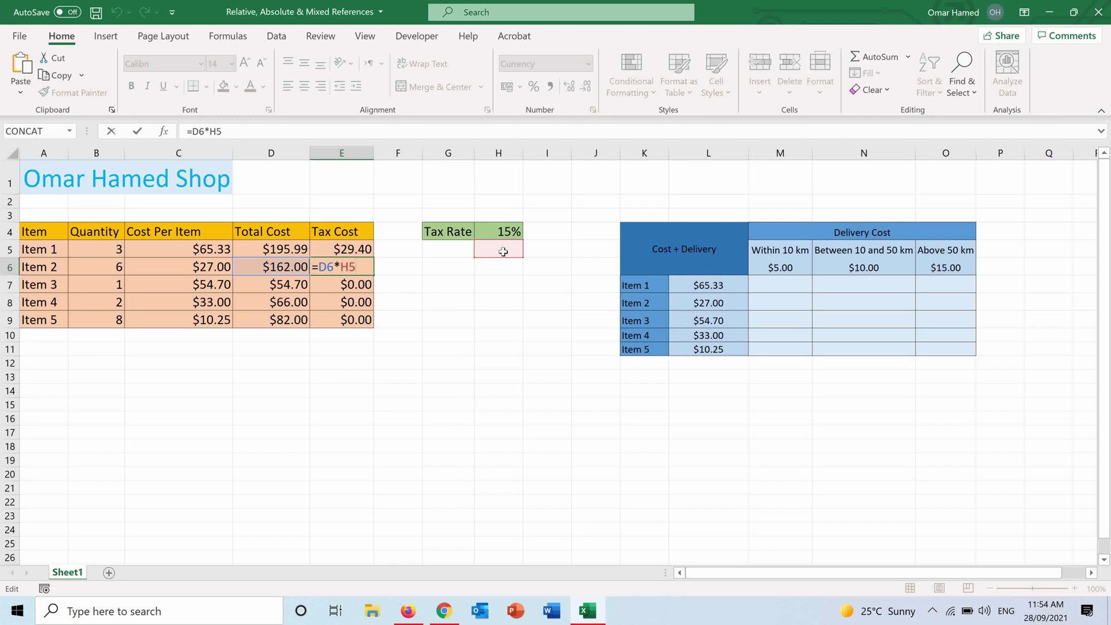
click(344, 301)
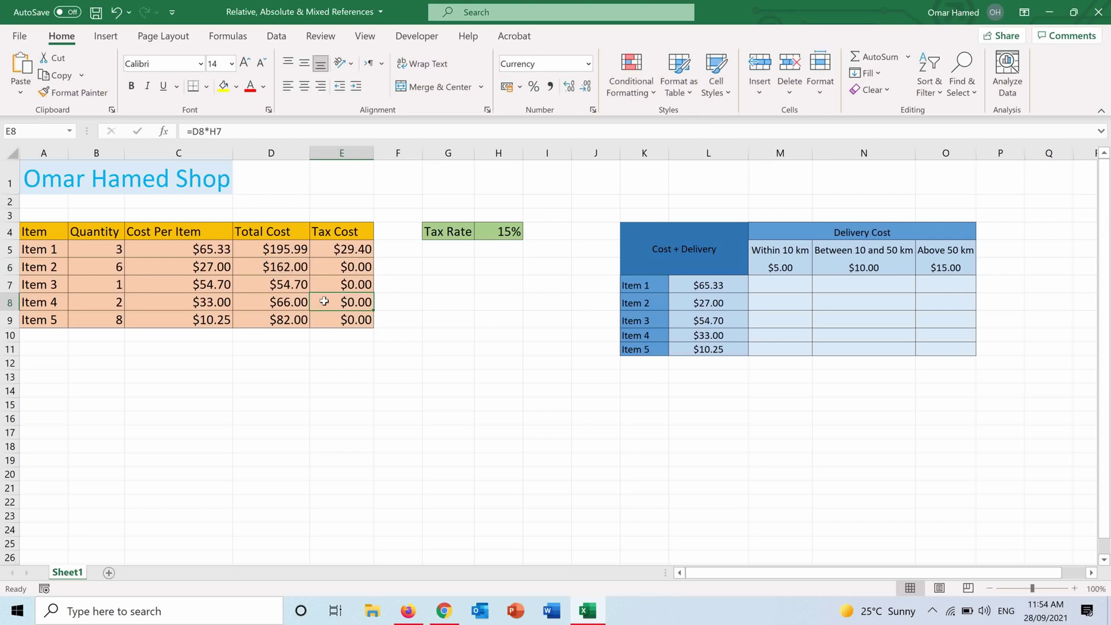
double_click(324, 302)
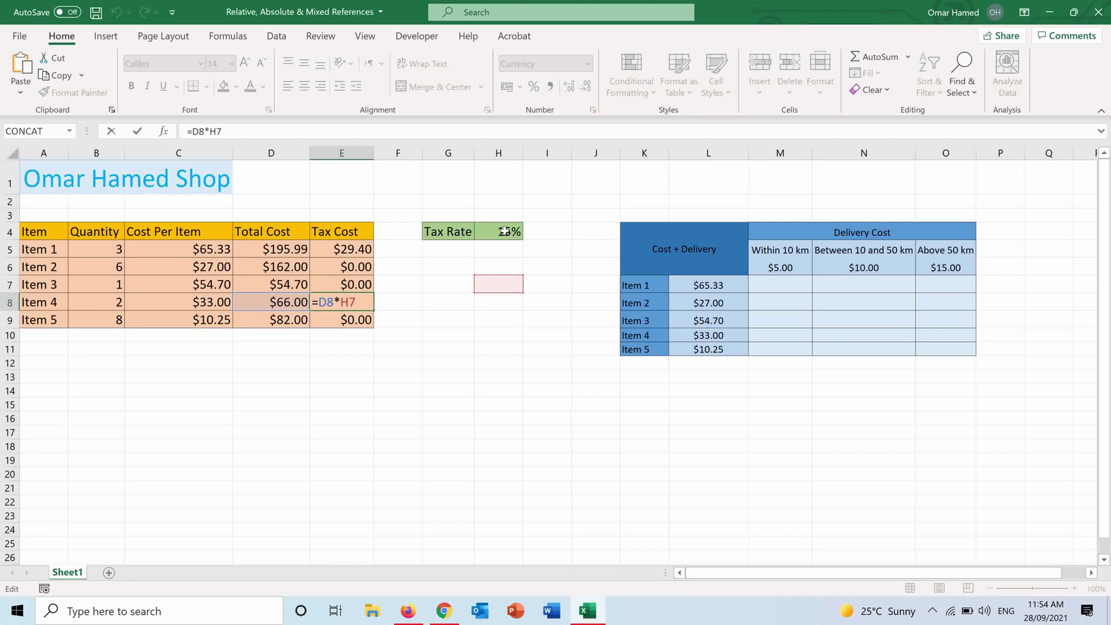
Cycle Item 1's tax rate reference through $H$4, H$4 and $H4 in the formula bar
click(346, 249)
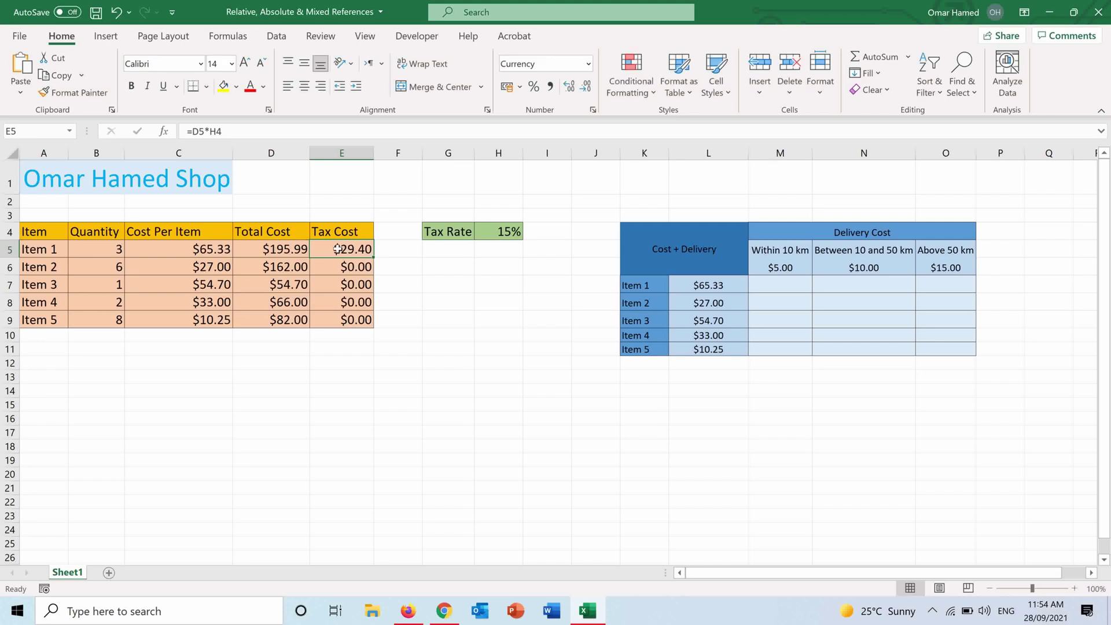
double_click(337, 249)
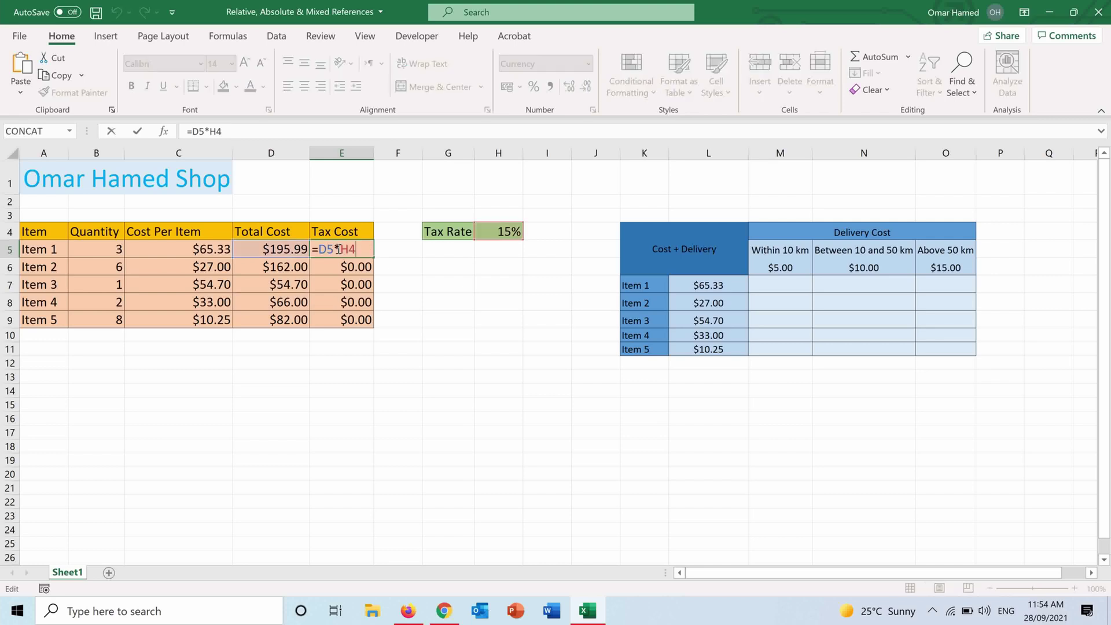
click(223, 131)
key(F4)
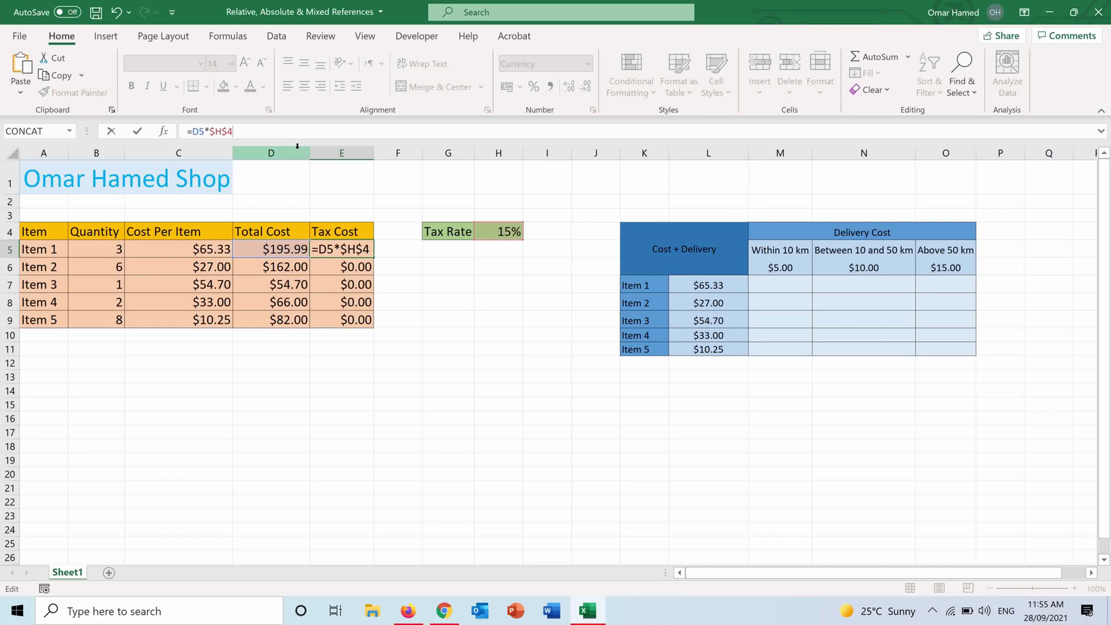
key(F4)
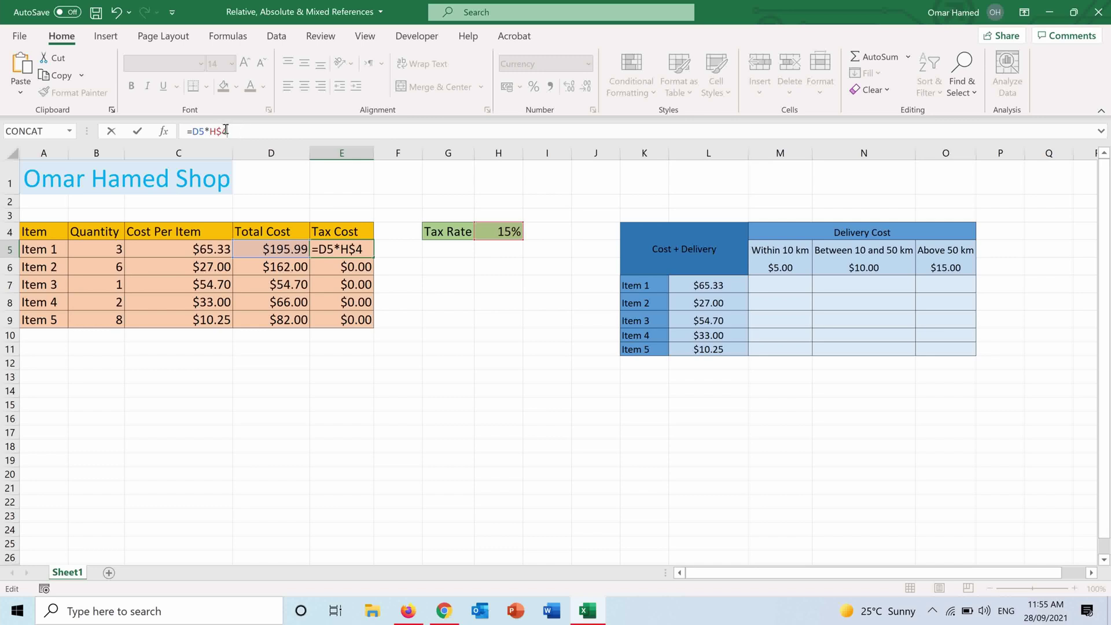
key(F4)
key(F4)
key(F4)
Replace the rate reference in E5's formula with $H$4
click(224, 132)
key(BackSpace)
double_click(213, 132)
key(Delete)
text(H)
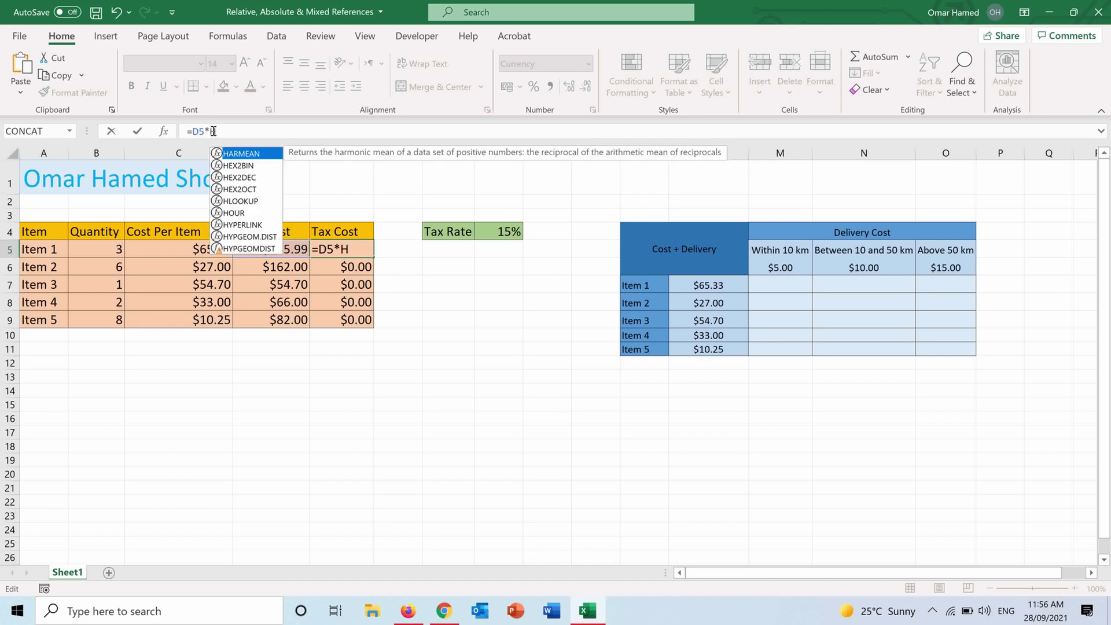
text(4)
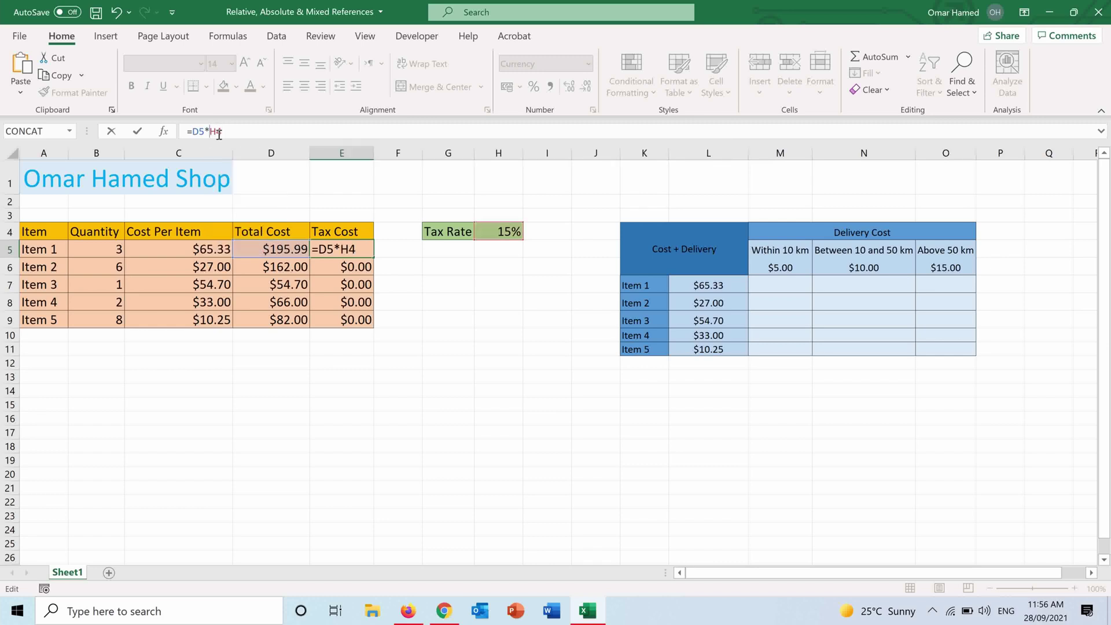
key(Left)
key(Left)
text($)
key(Right)
text($)
Confirm =D5*$H$4 in E5 and fill it down to E9, giving $29.40 through $12.30
key(Return)
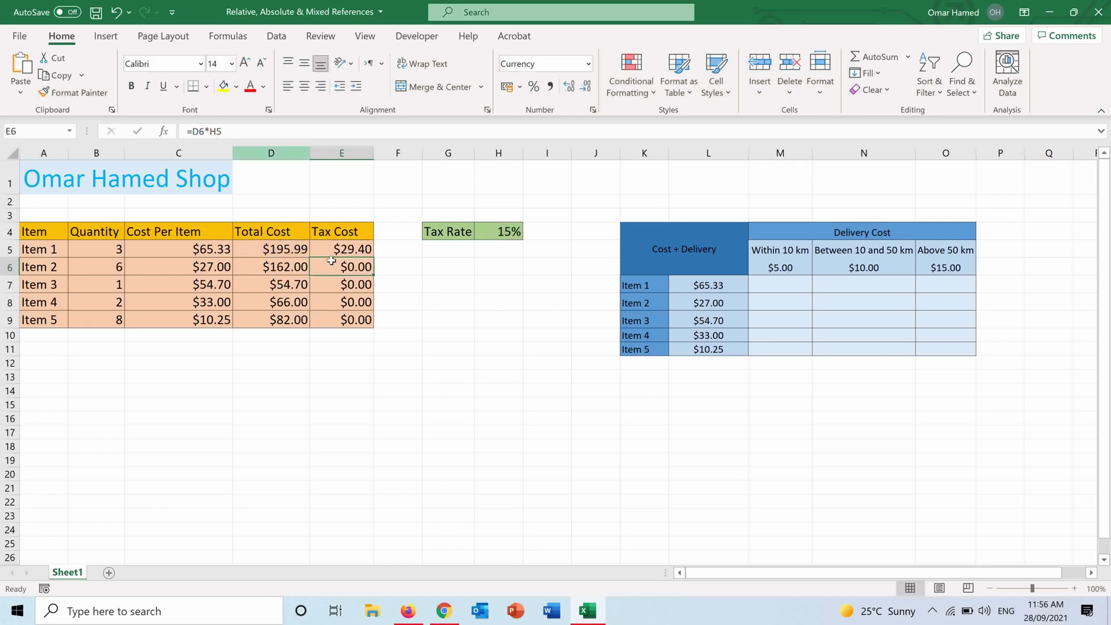
click(357, 253)
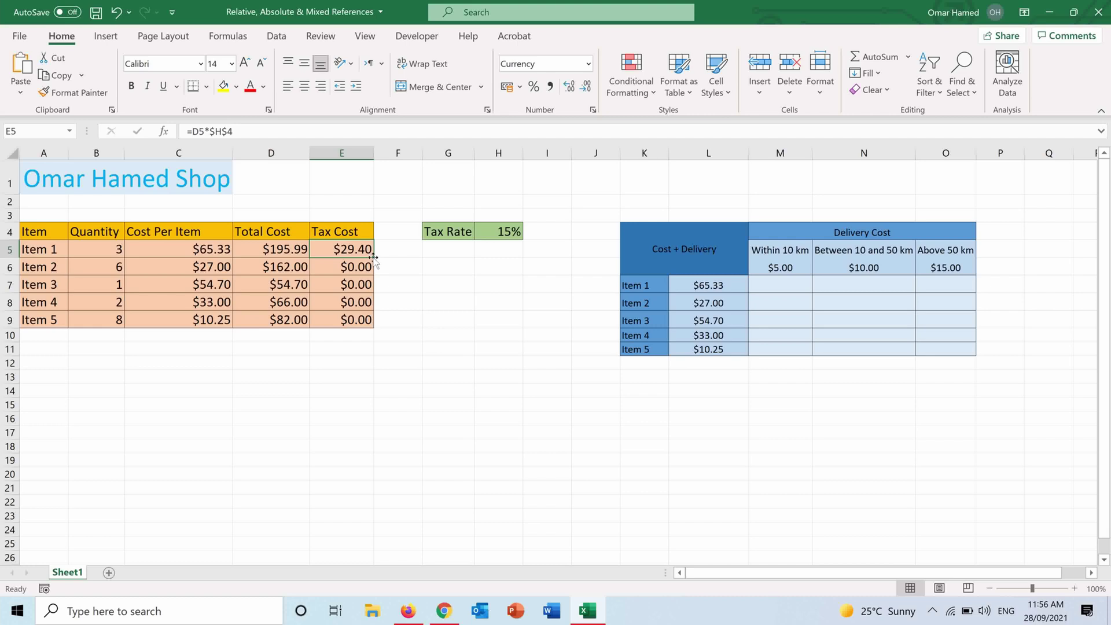
double_click(373, 259)
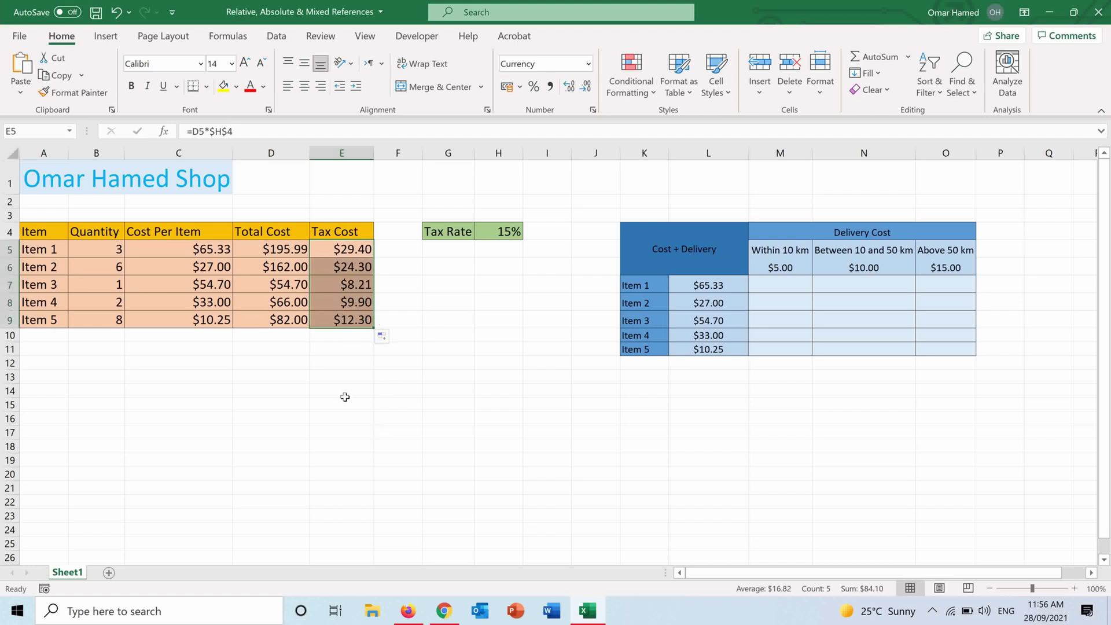
click(329, 301)
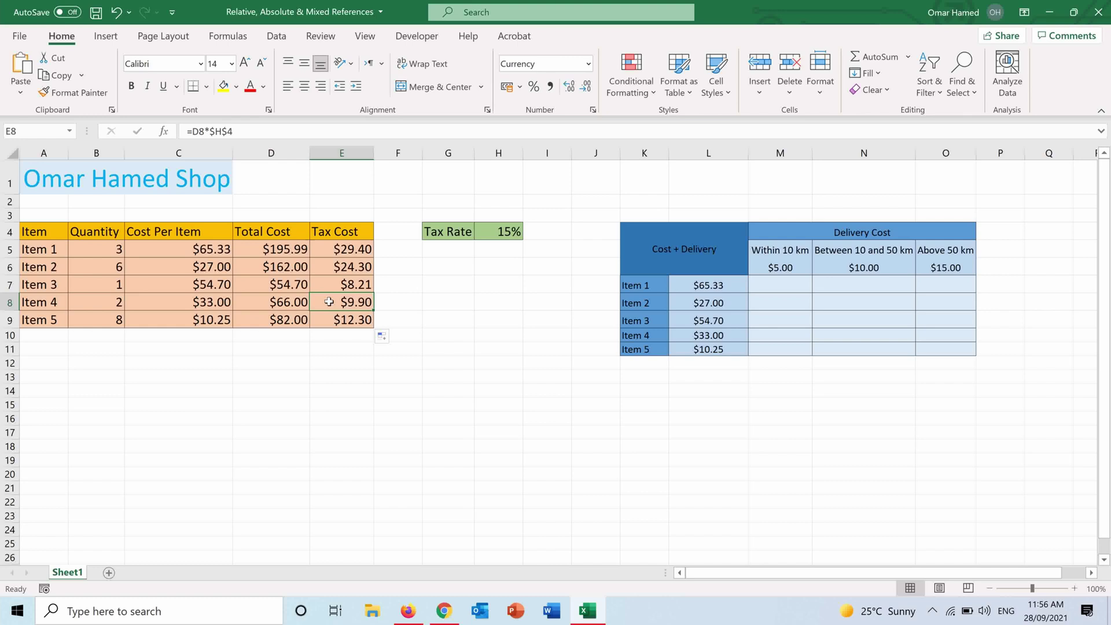
double_click(329, 301)
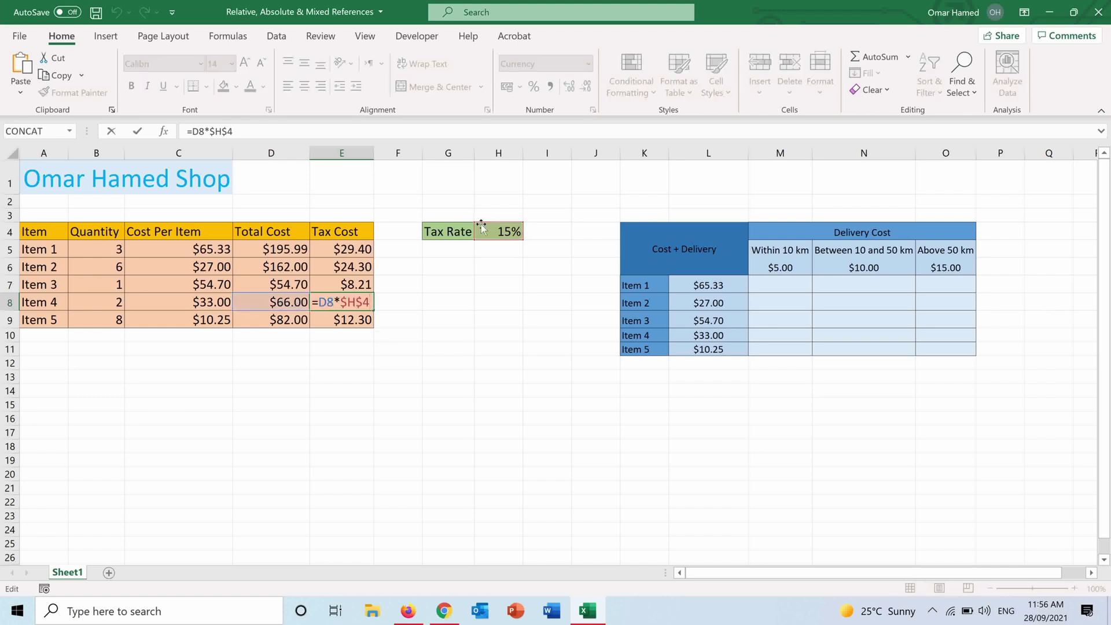
click(329, 268)
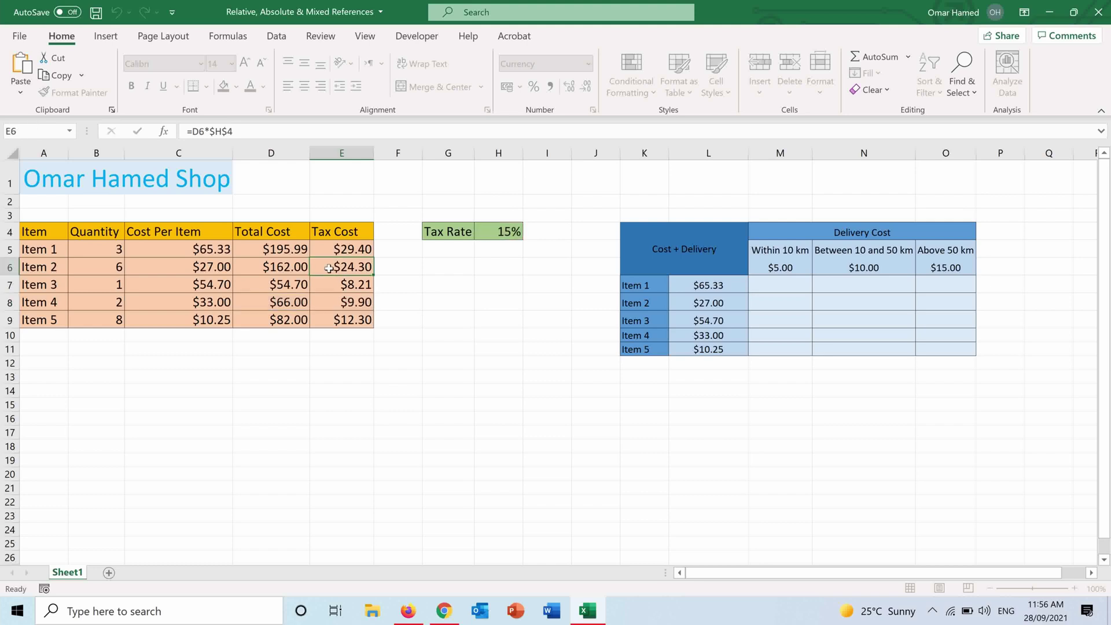
double_click(329, 268)
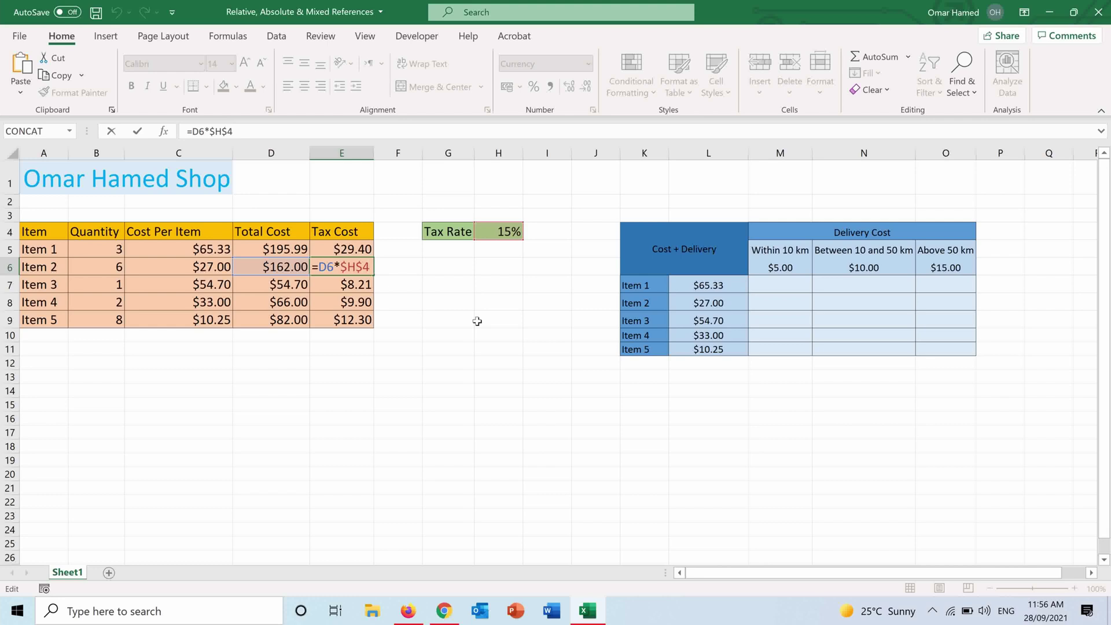
key(Return)
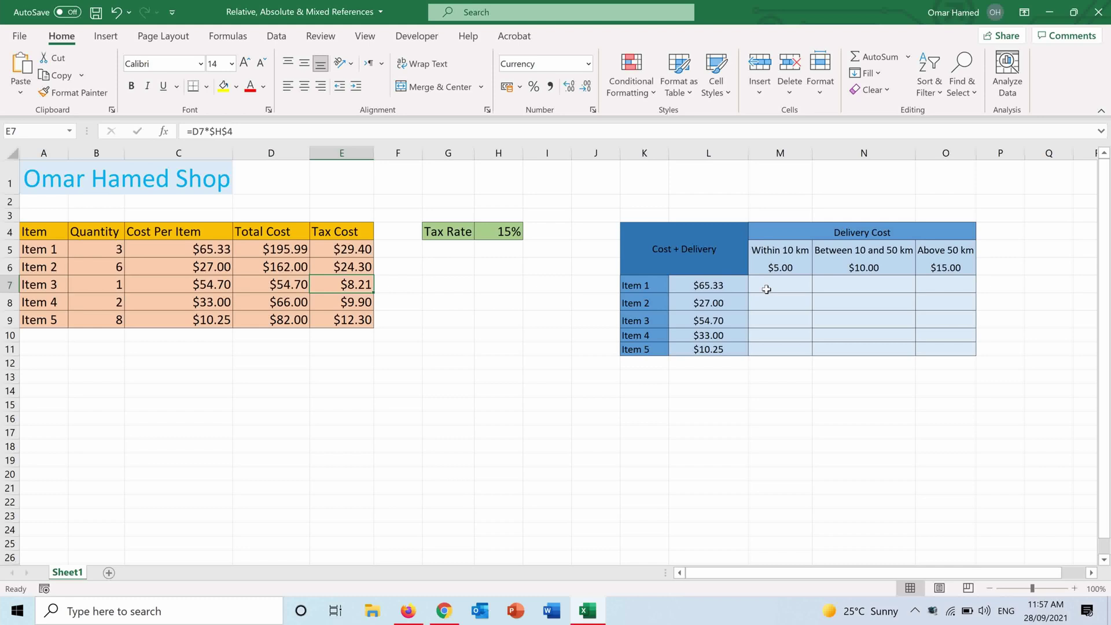
Enter =L7+M6 in M7, giving Item 1 a Within 10 km cost of $70.33
click(782, 286)
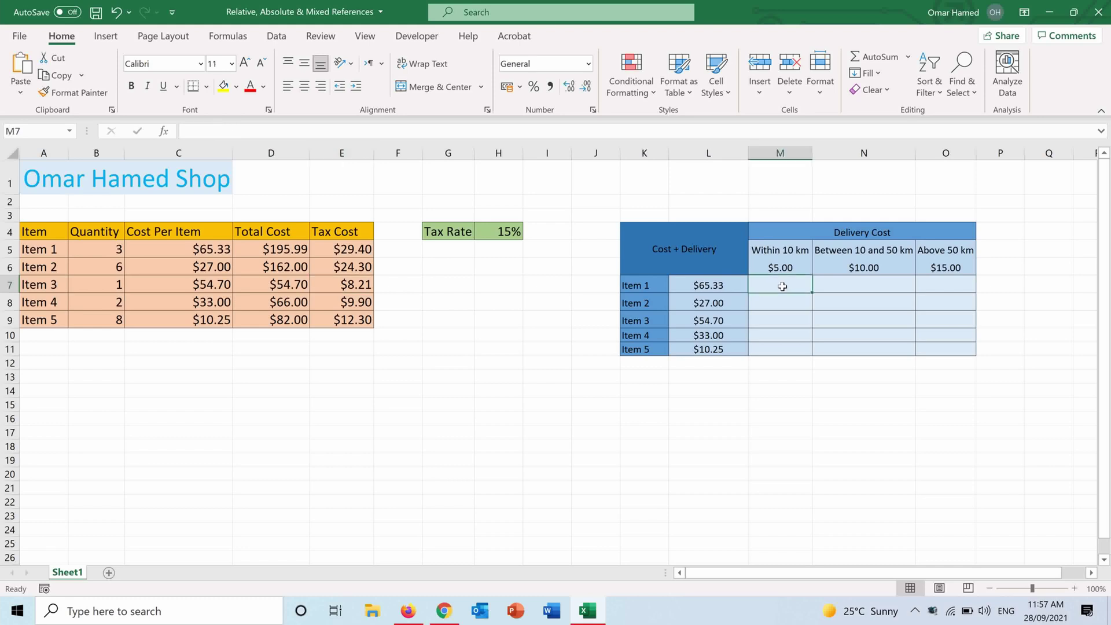
text(=)
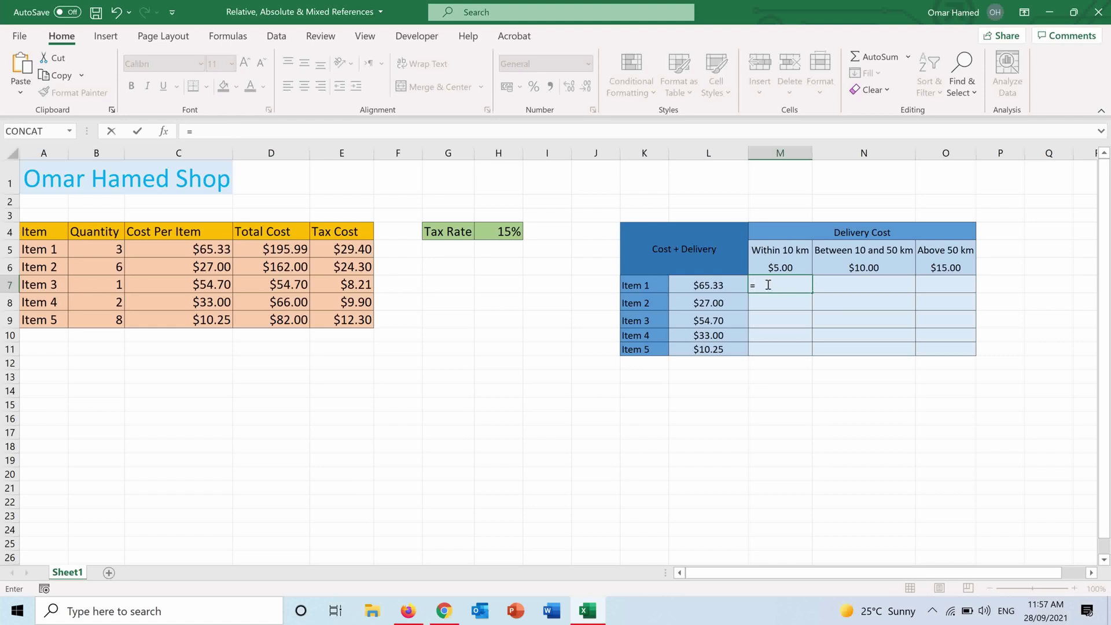
click(724, 285)
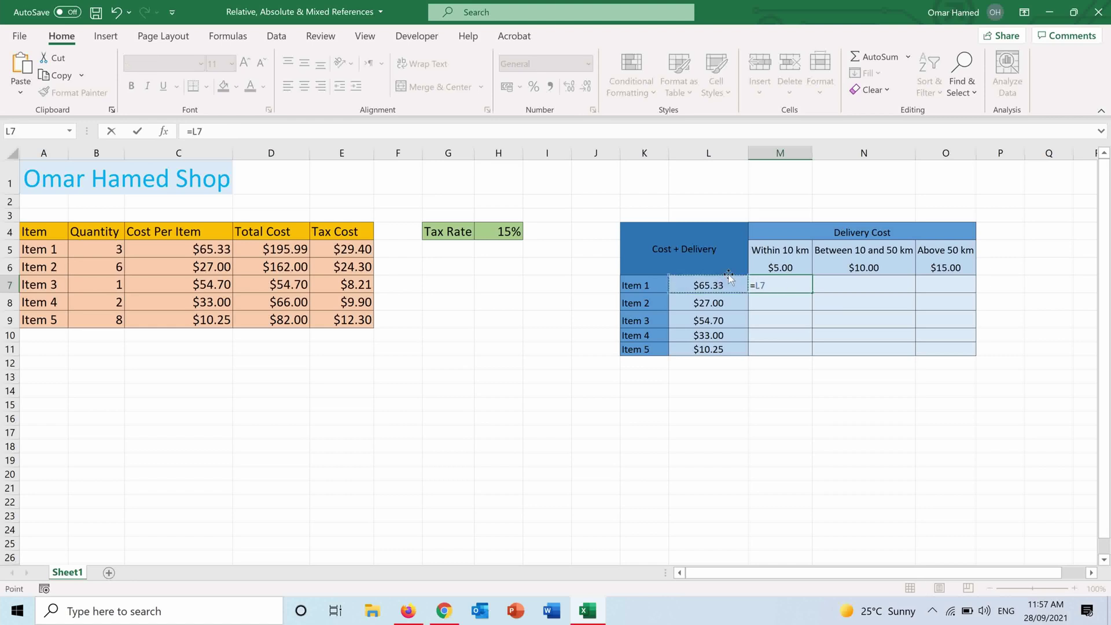
text(+)
click(779, 267)
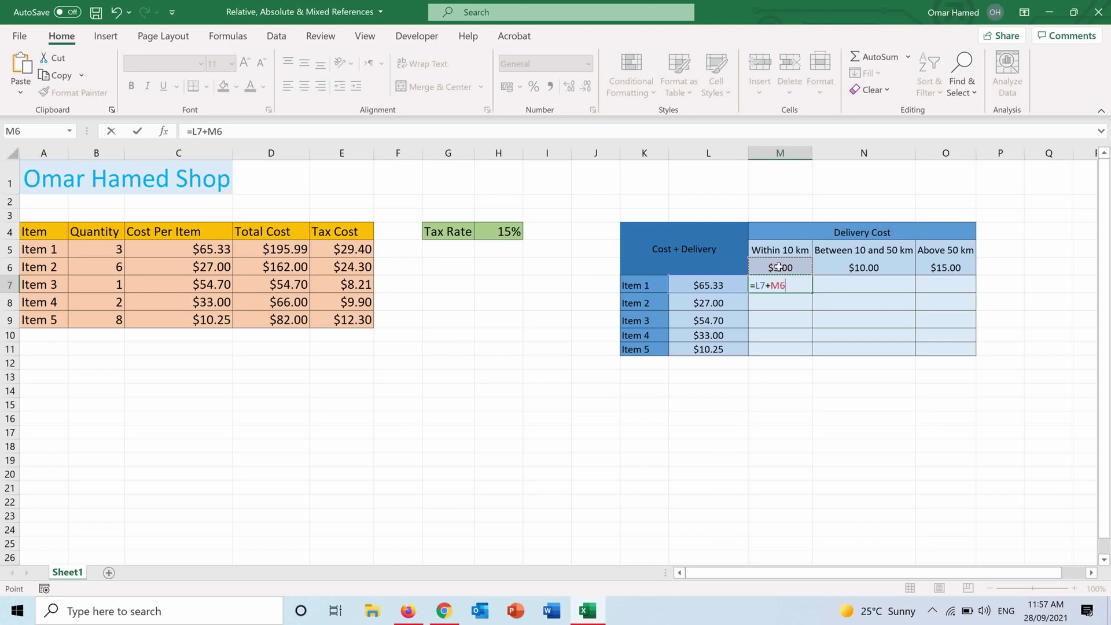
key(Return)
click(804, 285)
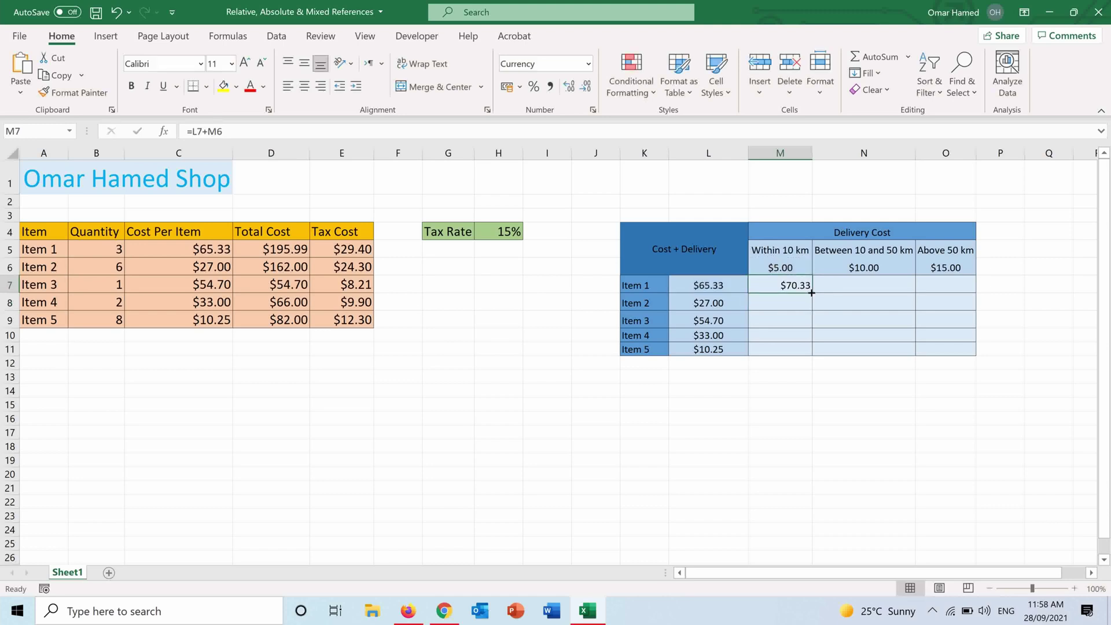
double_click(812, 293)
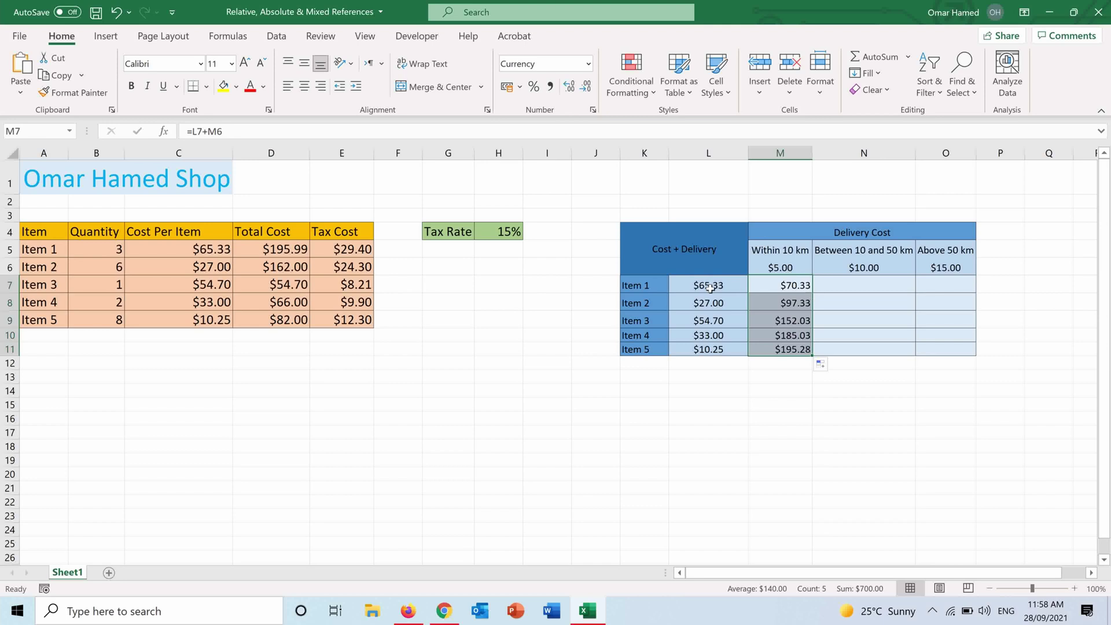
click(759, 302)
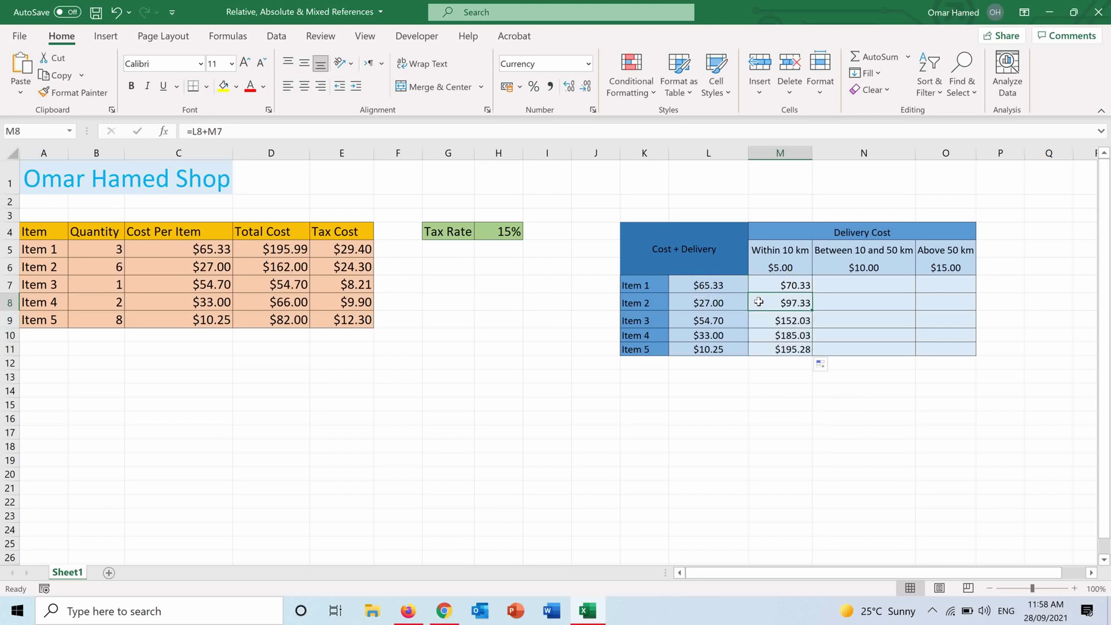
double_click(759, 302)
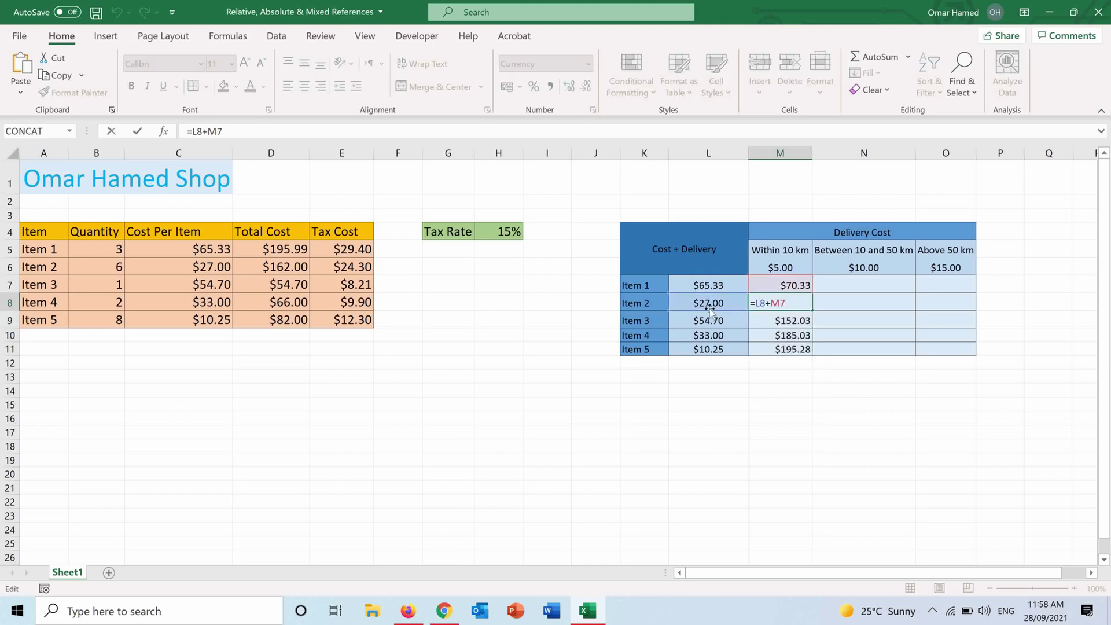
click(769, 324)
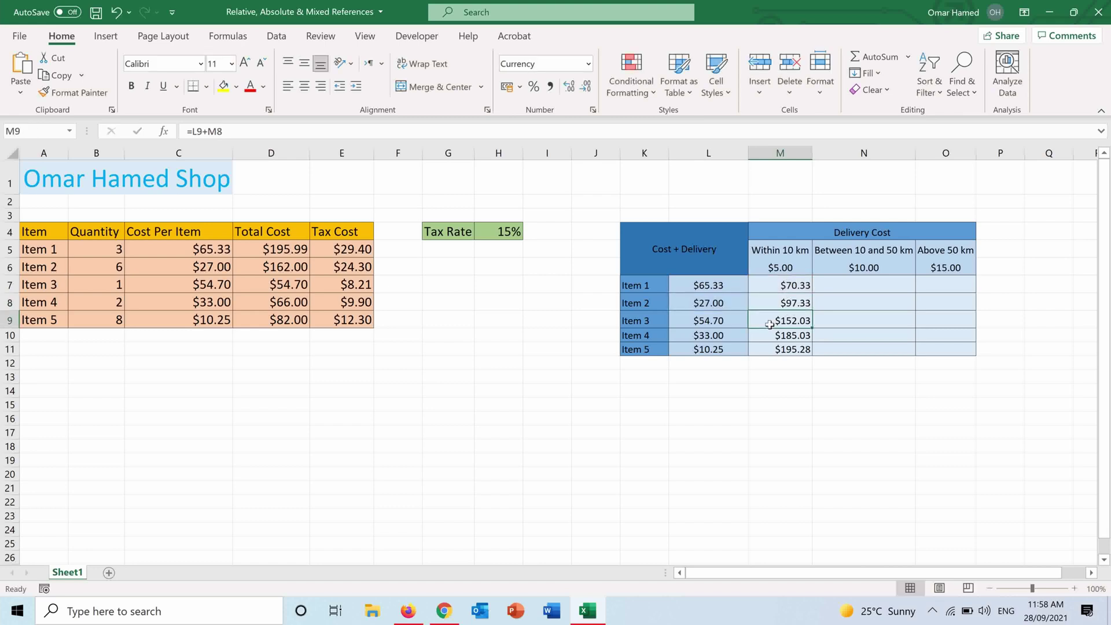
double_click(769, 324)
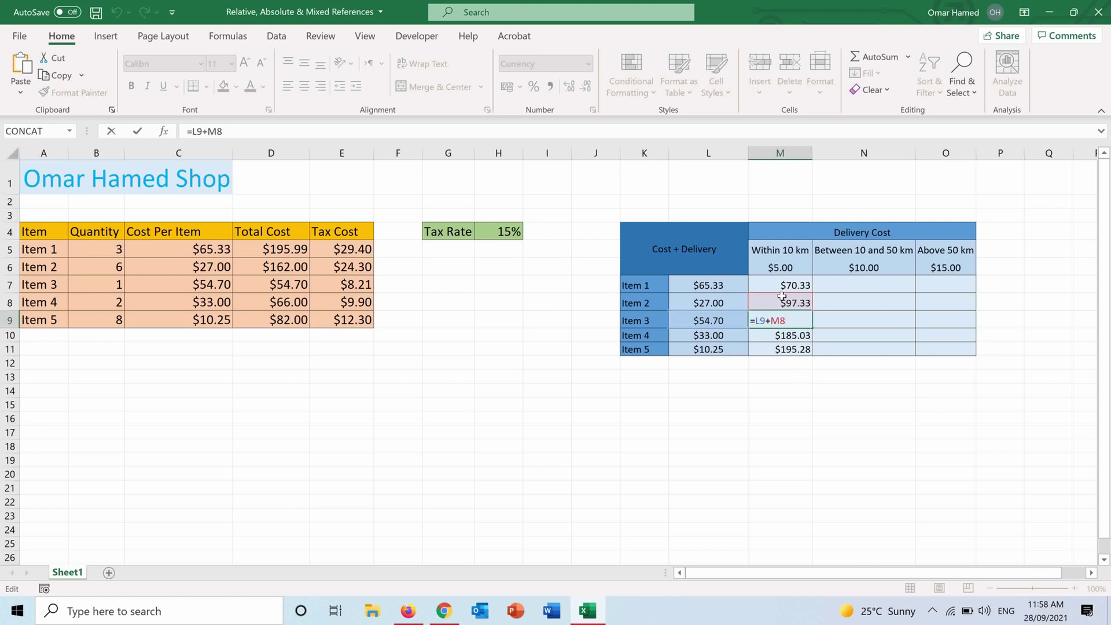
click(781, 287)
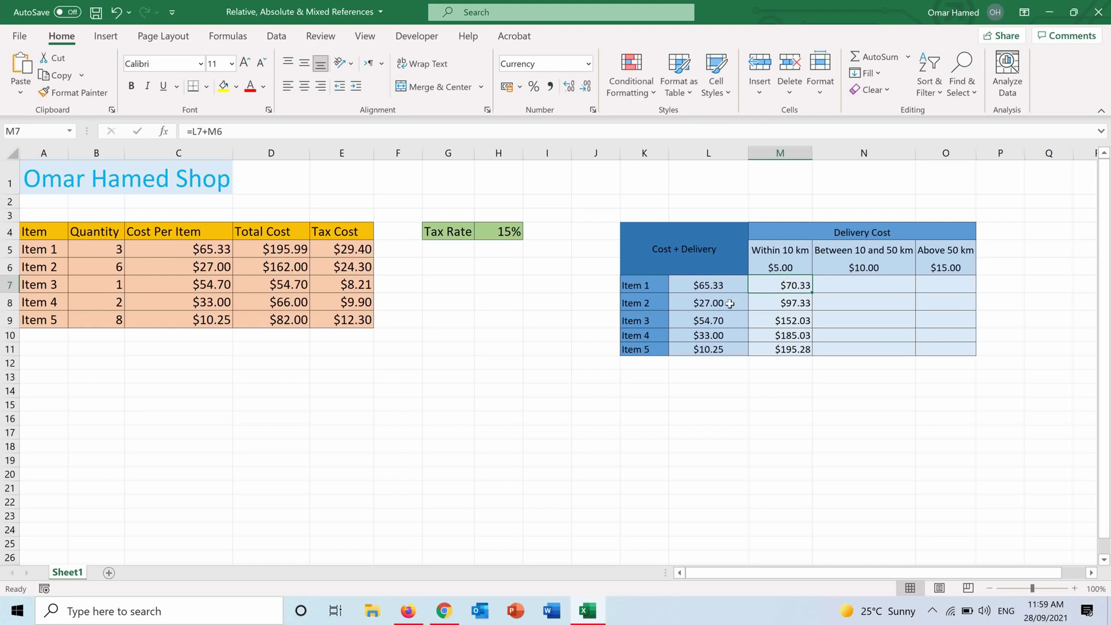
Point out Items 1 and 2's costs and the $5.00, $10.00 and $15.00 delivery charges
key(Up)
key(Up)
click(723, 287)
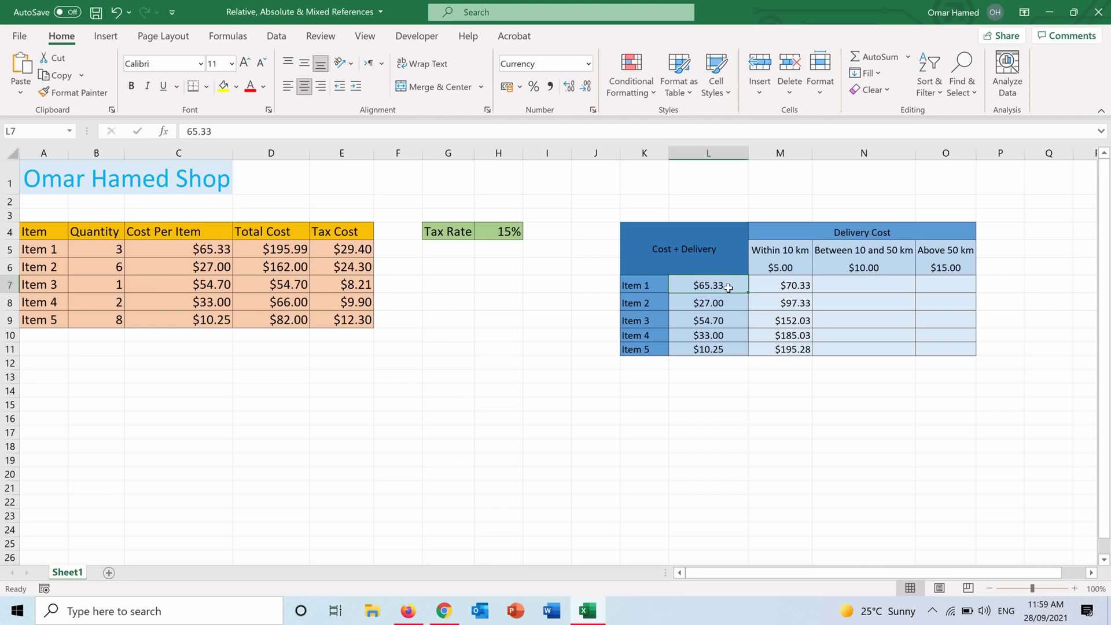
click(730, 301)
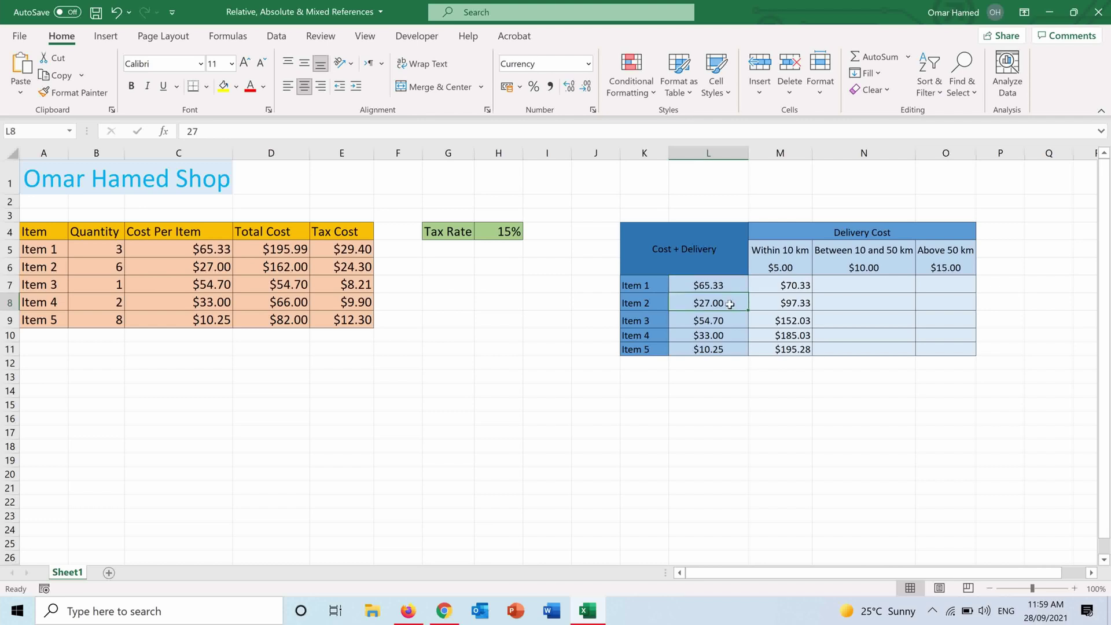
click(780, 265)
click(903, 269)
click(929, 269)
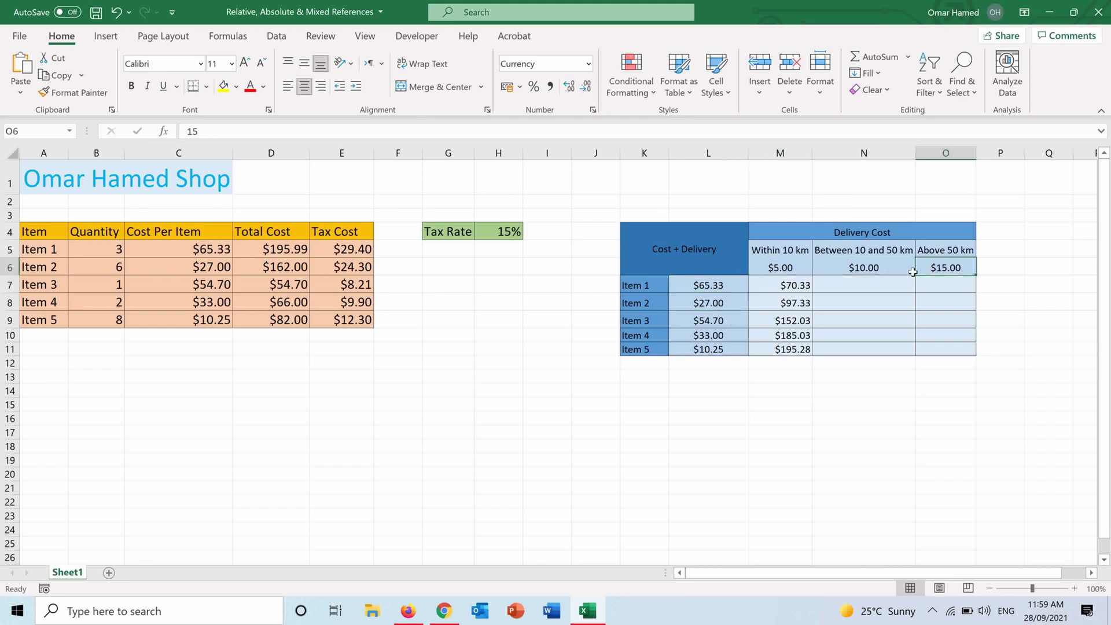
Edit M7's formula so the cost reference reads $L7 and the charge reads M$6
click(792, 283)
double_click(792, 283)
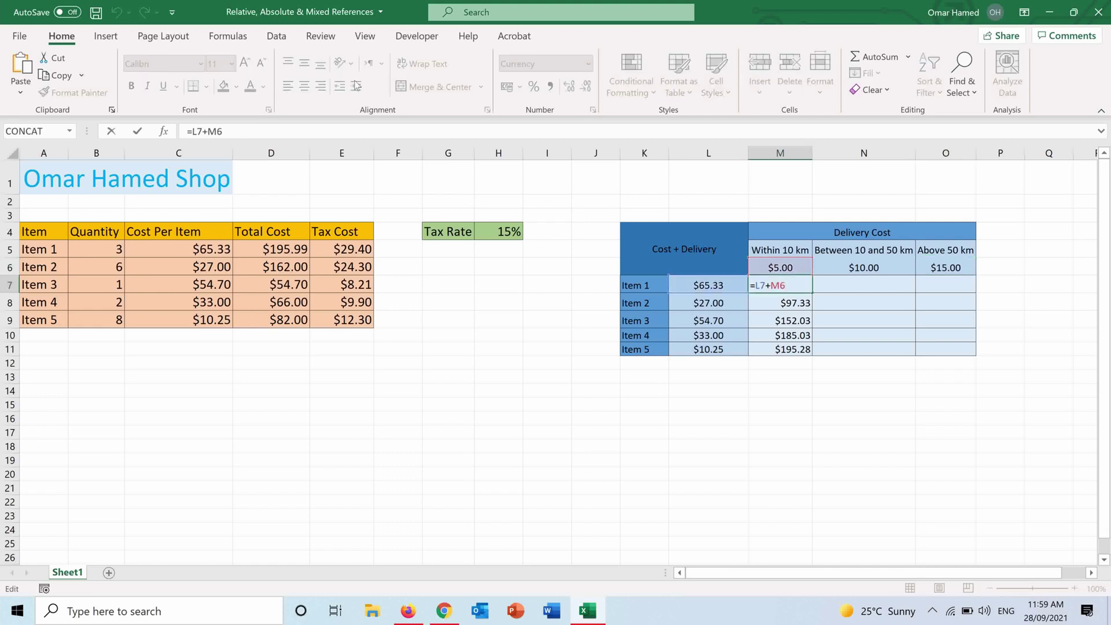
click(192, 132)
key(Right)
key(Right)
key(F4)
key(F4)
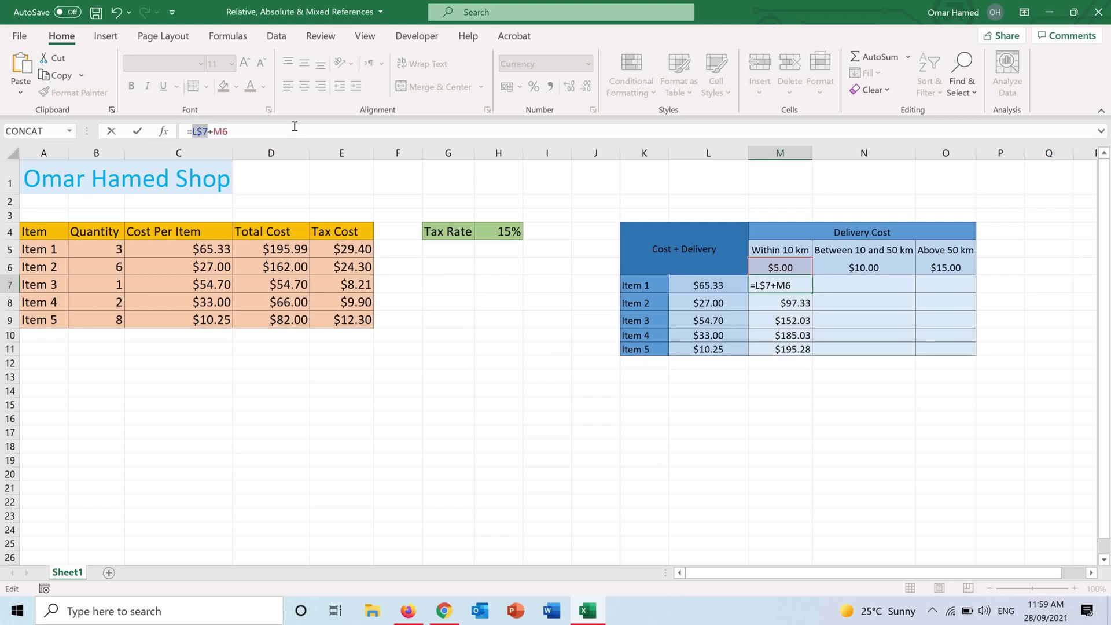
key(F4)
click(805, 290)
click(228, 130)
key(F4)
Commit =$L7+M$6 in M7 and fill it down to M11 and across to column O
key(Return)
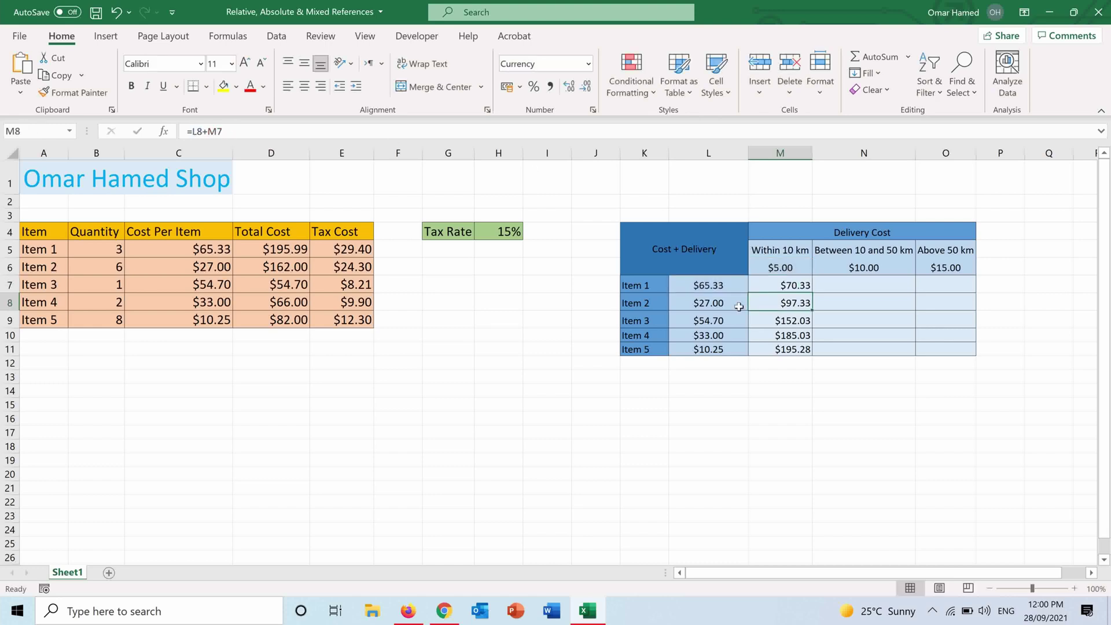
click(816, 286)
click(809, 284)
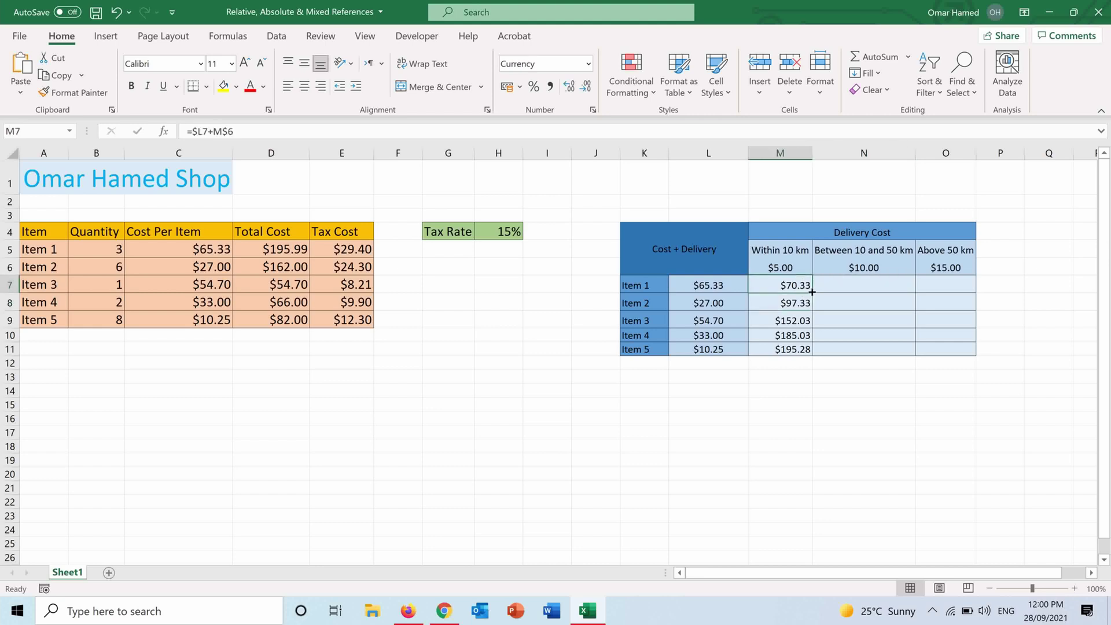
double_click(813, 293)
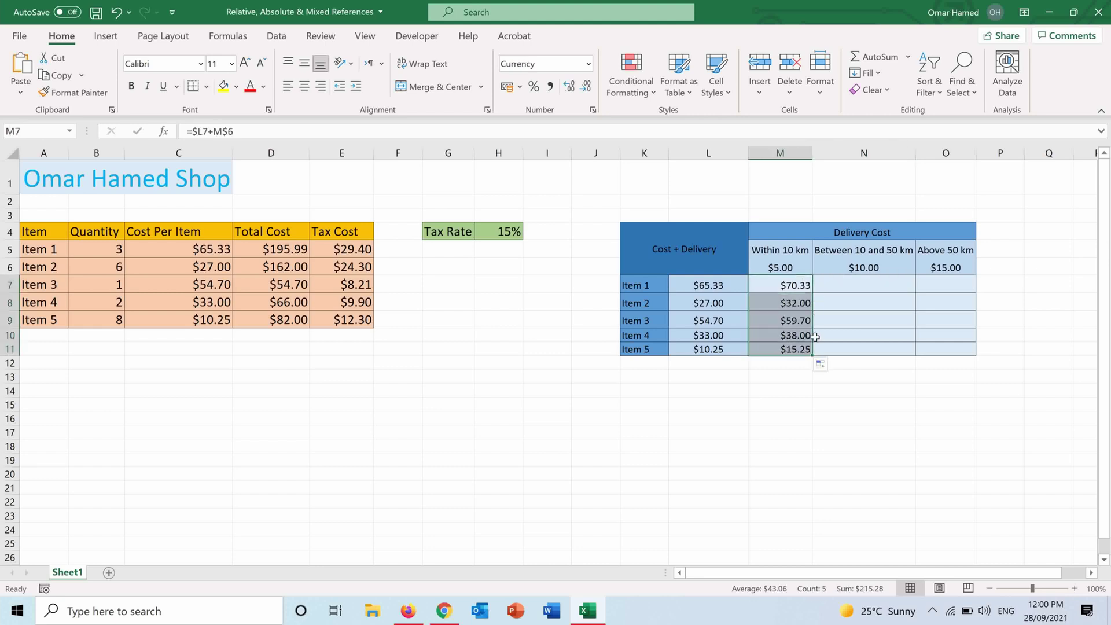
drag(812, 357, 961, 352)
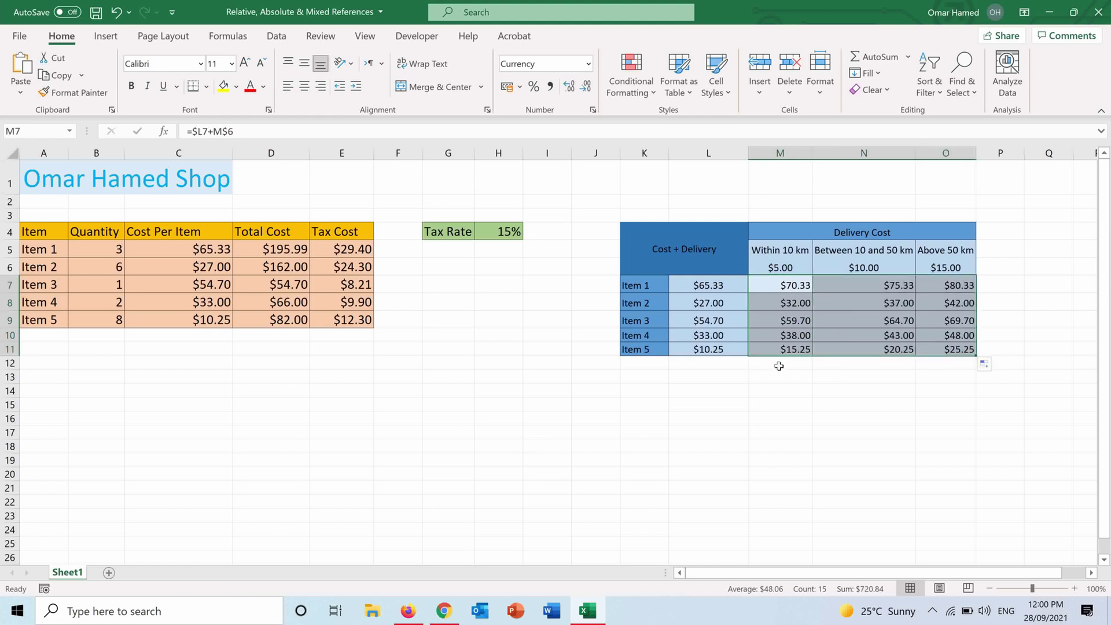
click(849, 321)
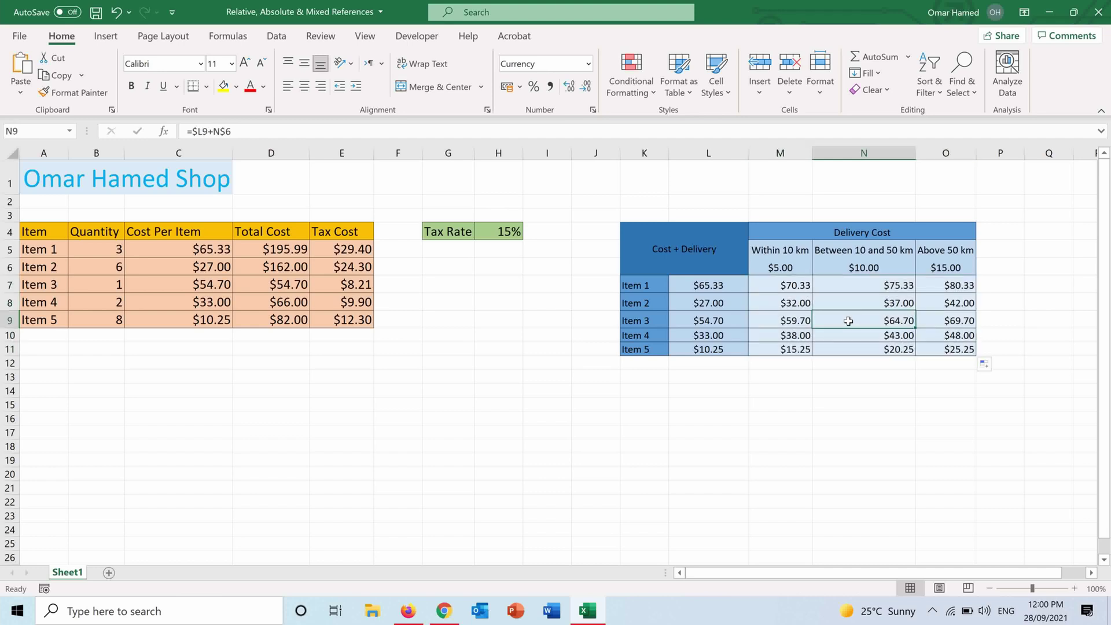
double_click(849, 321)
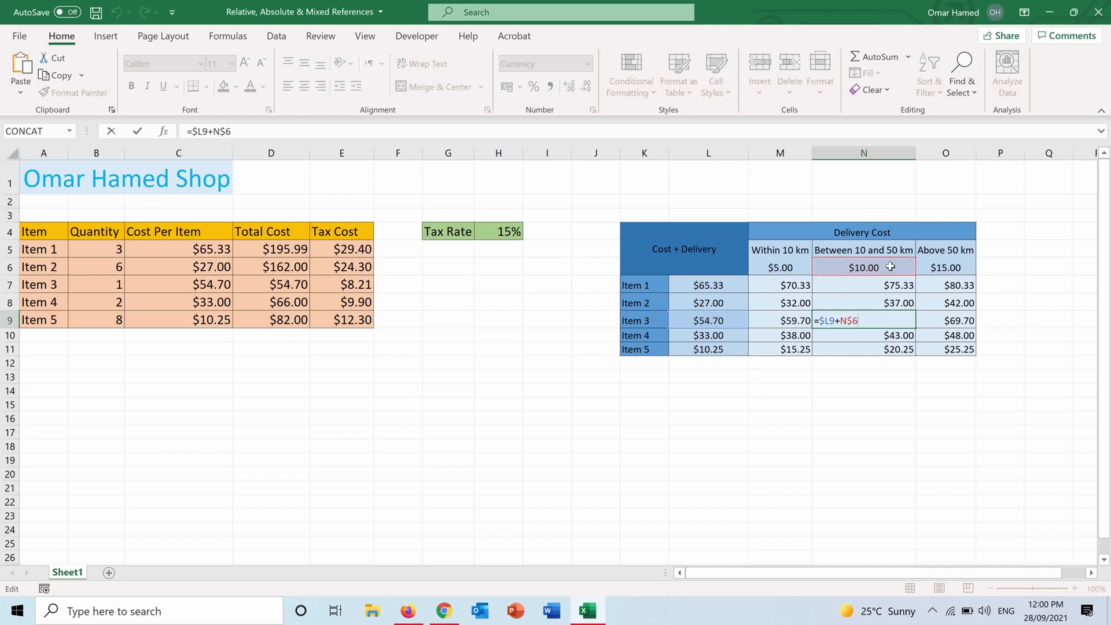
click(951, 298)
double_click(952, 298)
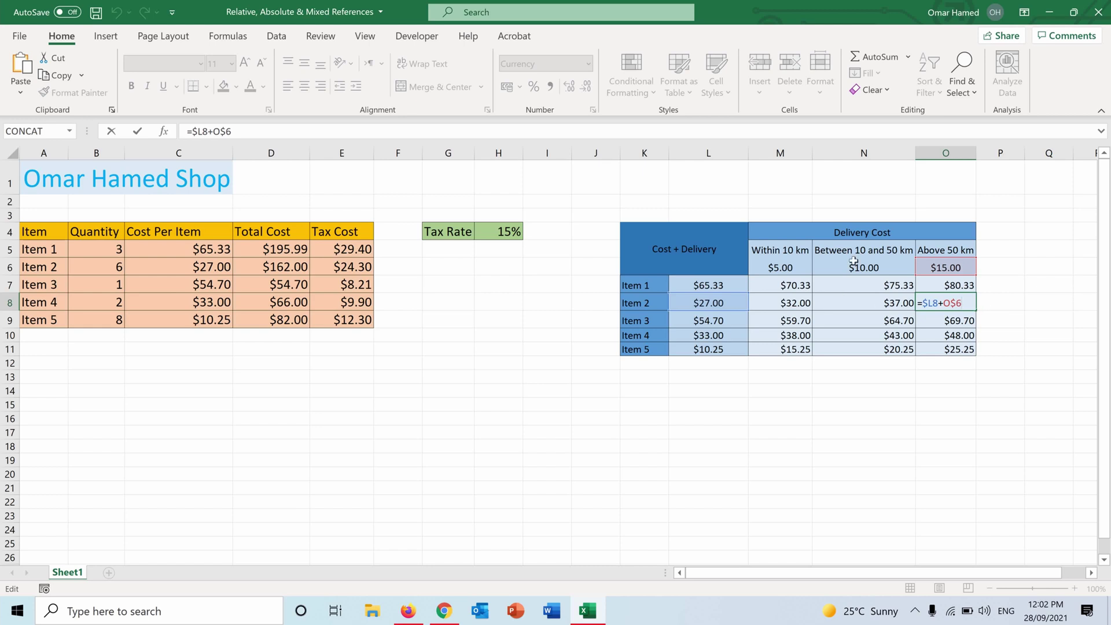
click(207, 132)
double_click(206, 132)
click(199, 131)
drag(197, 132, 201, 133)
click(205, 132)
double_click(222, 131)
click(222, 130)
drag(221, 131, 215, 131)
drag(234, 130, 223, 126)
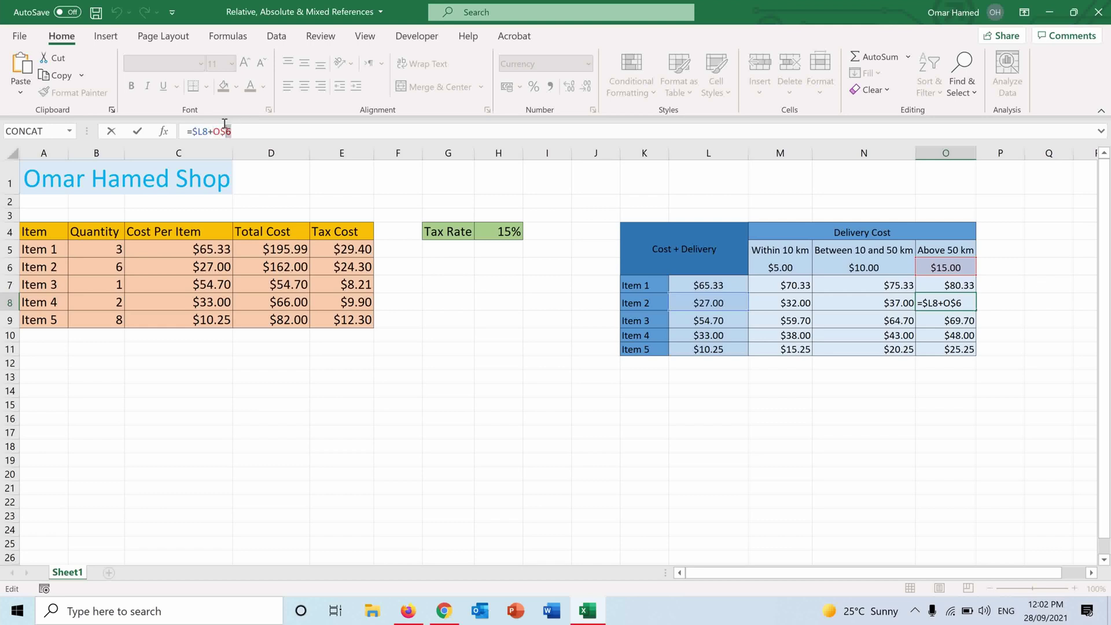